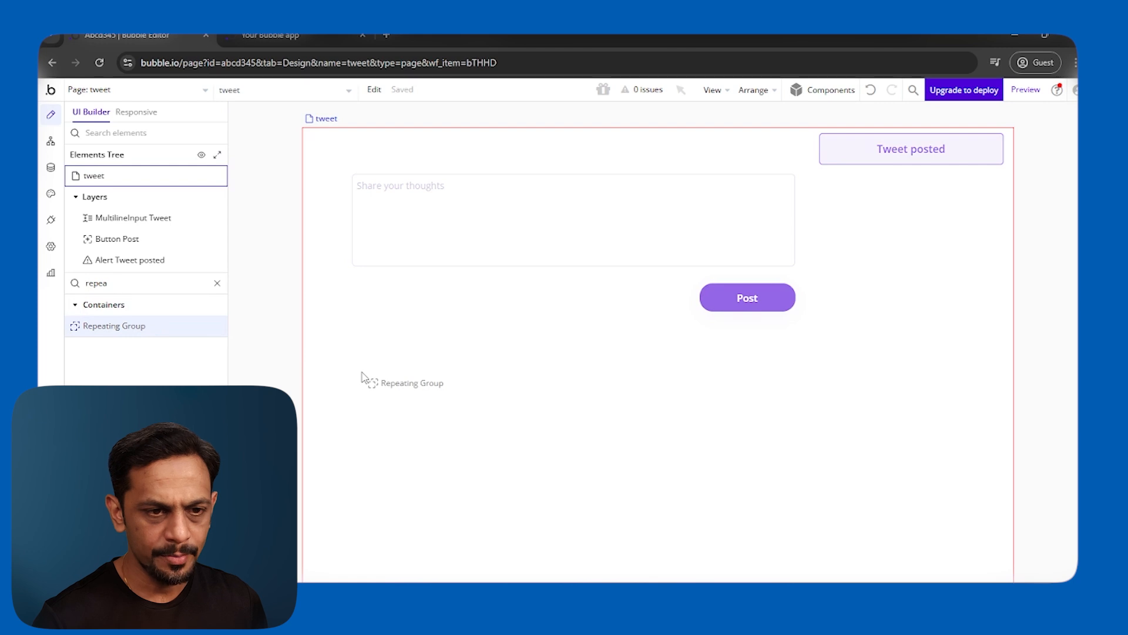
Place a repeating group below the Post button and set its content type to Tweet.
drag(431, 408, 420, 398)
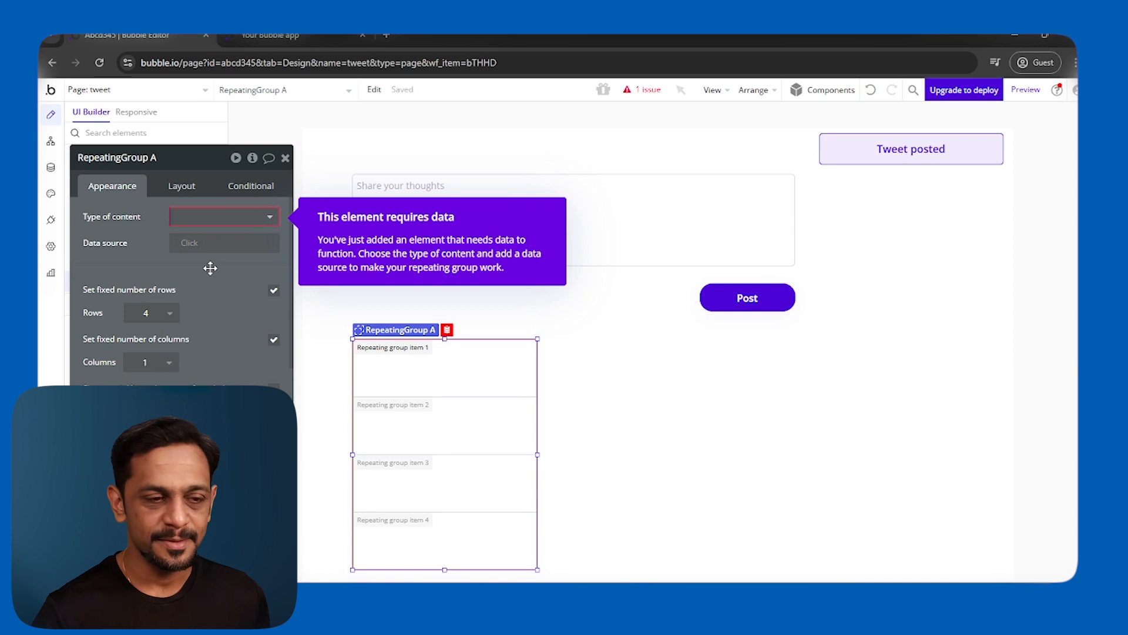
click(188, 217)
click(194, 274)
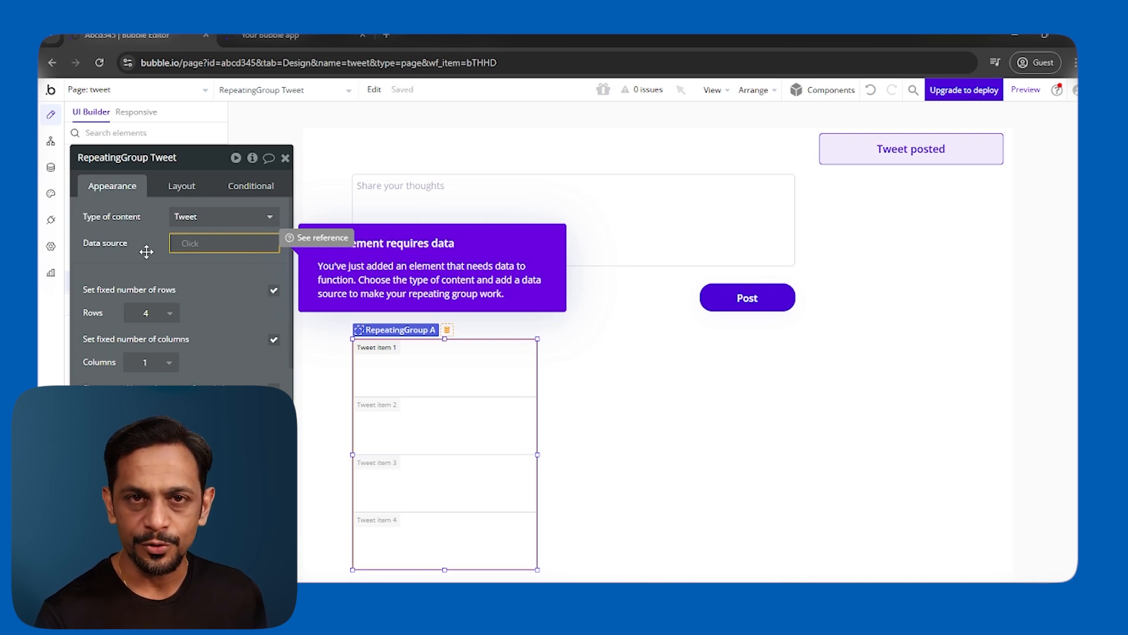
Make the repeating group's data source a 'Do a search for' Tweets, with no constraints.
click(190, 243)
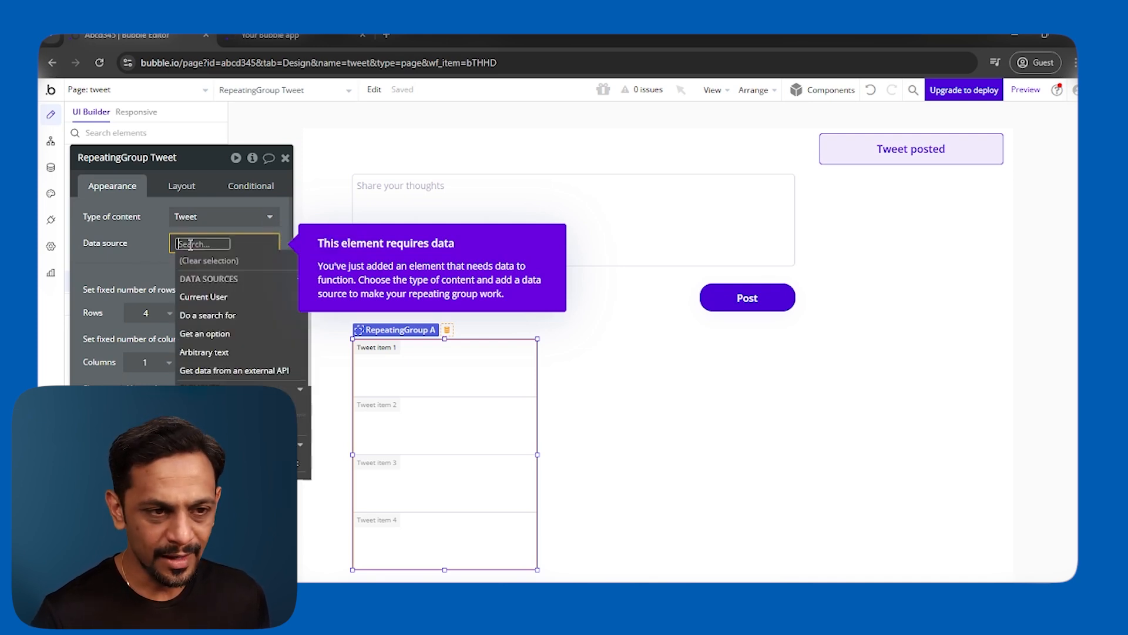
click(203, 316)
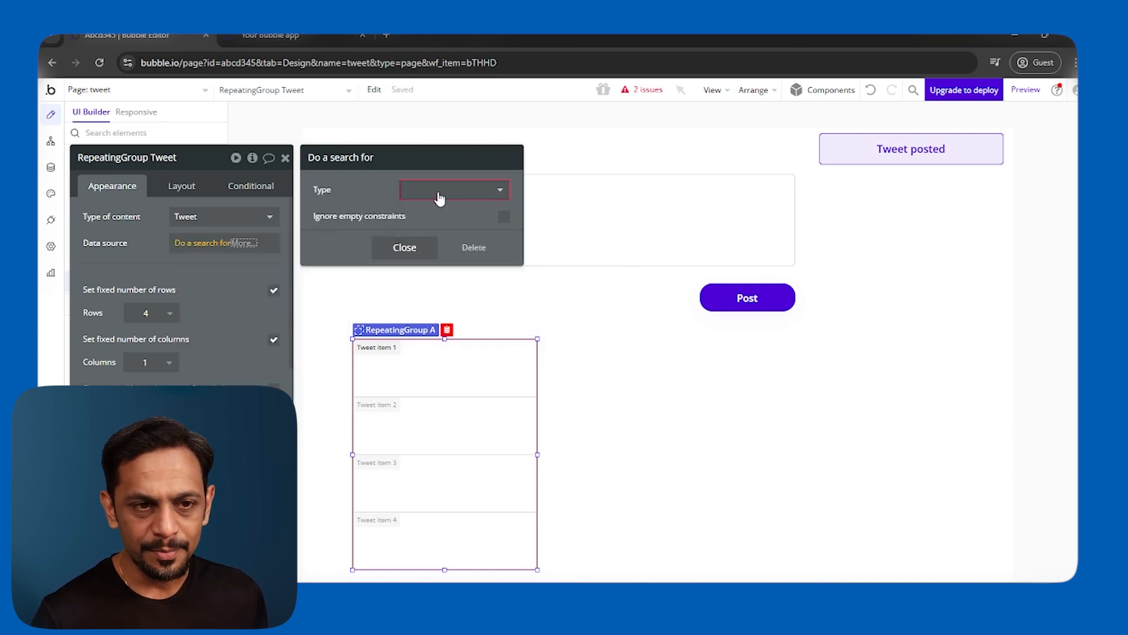
click(440, 191)
click(422, 245)
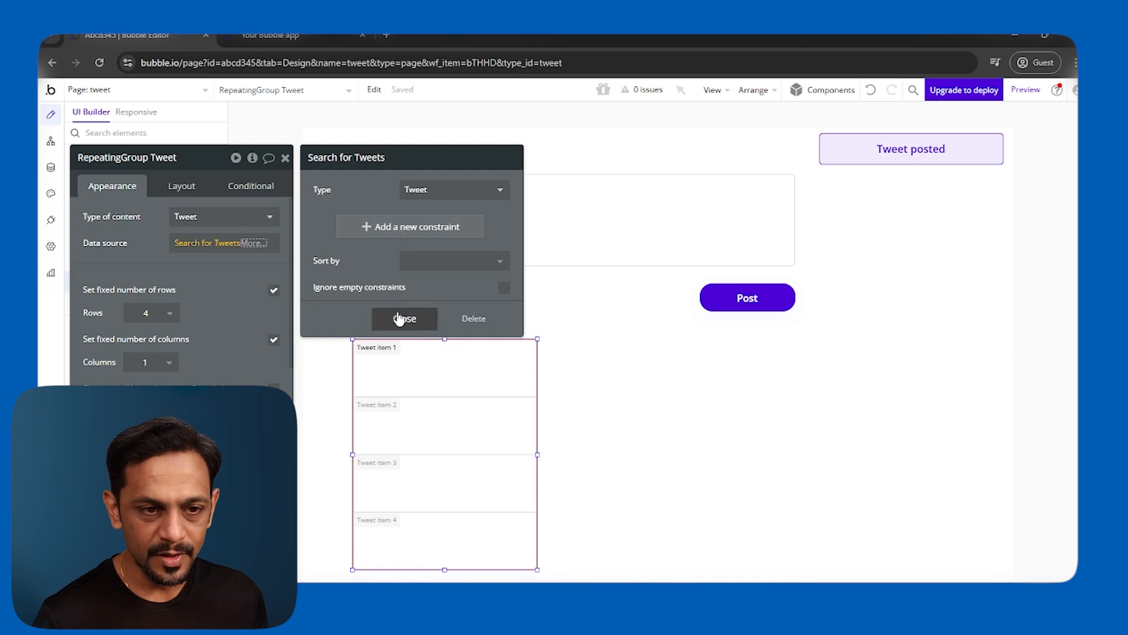
click(399, 318)
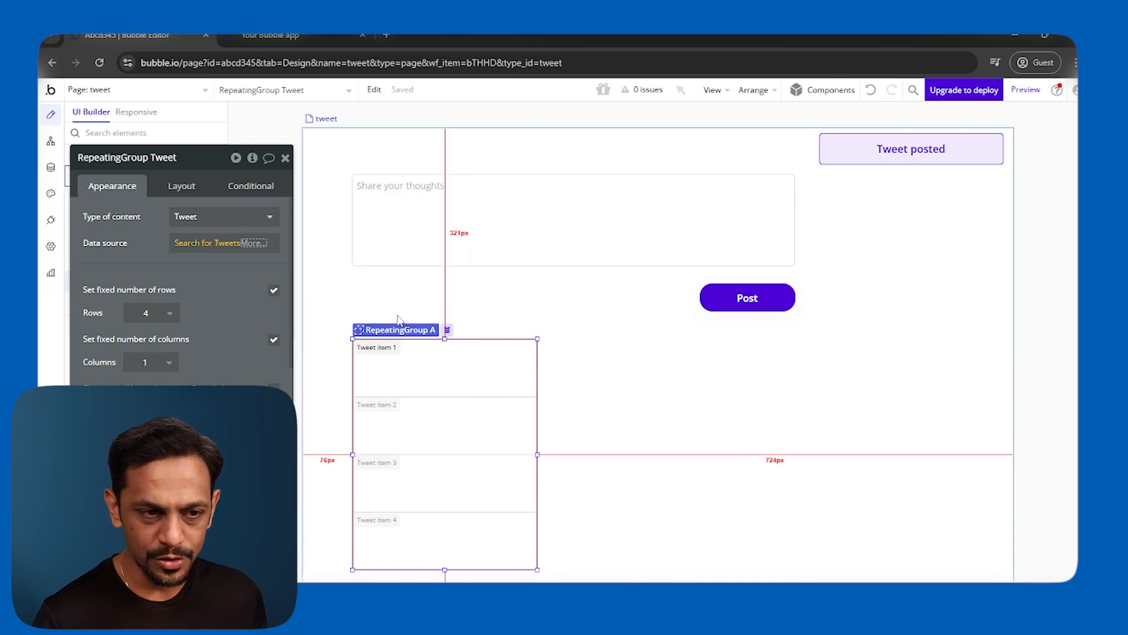
click(146, 274)
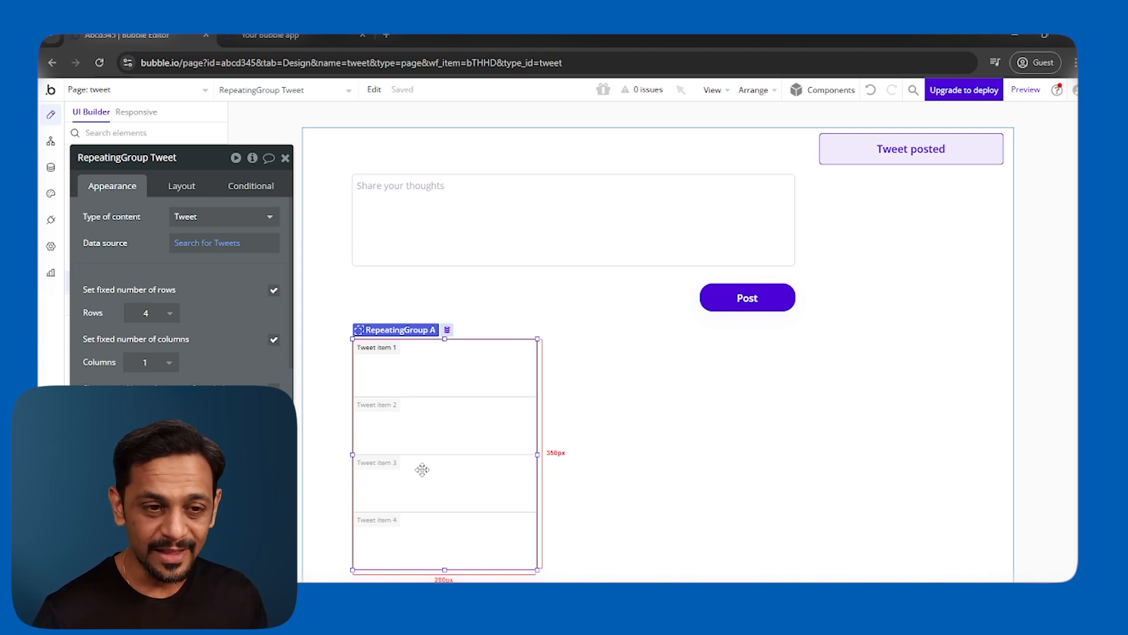
Preview the page, then drop a Text element into the repeating group's first cell.
click(1017, 93)
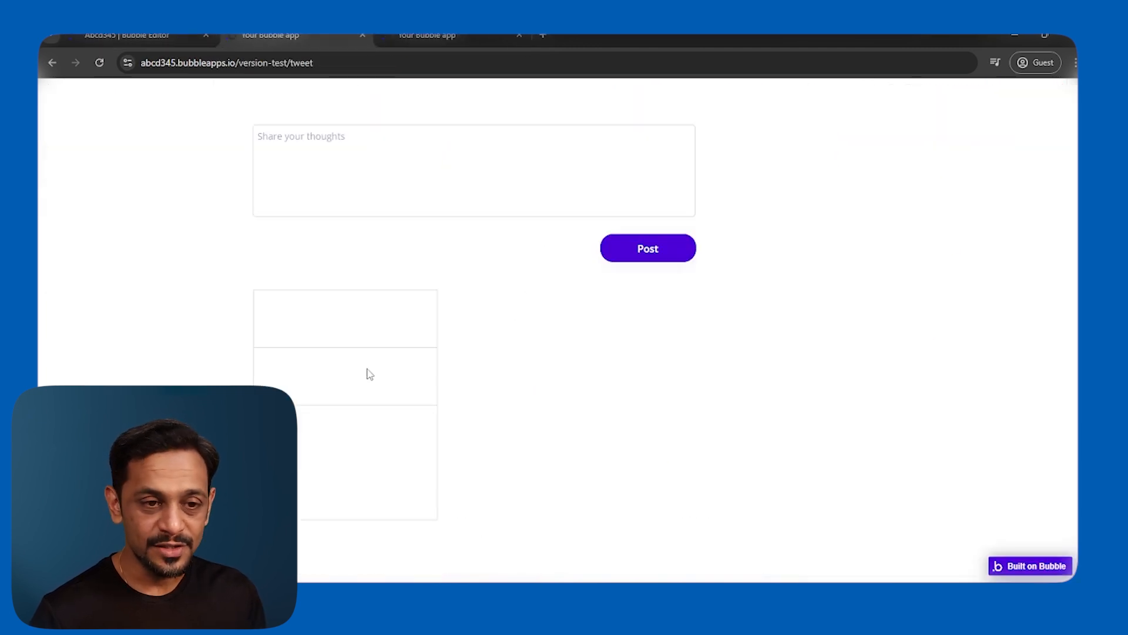
click(135, 35)
click(285, 157)
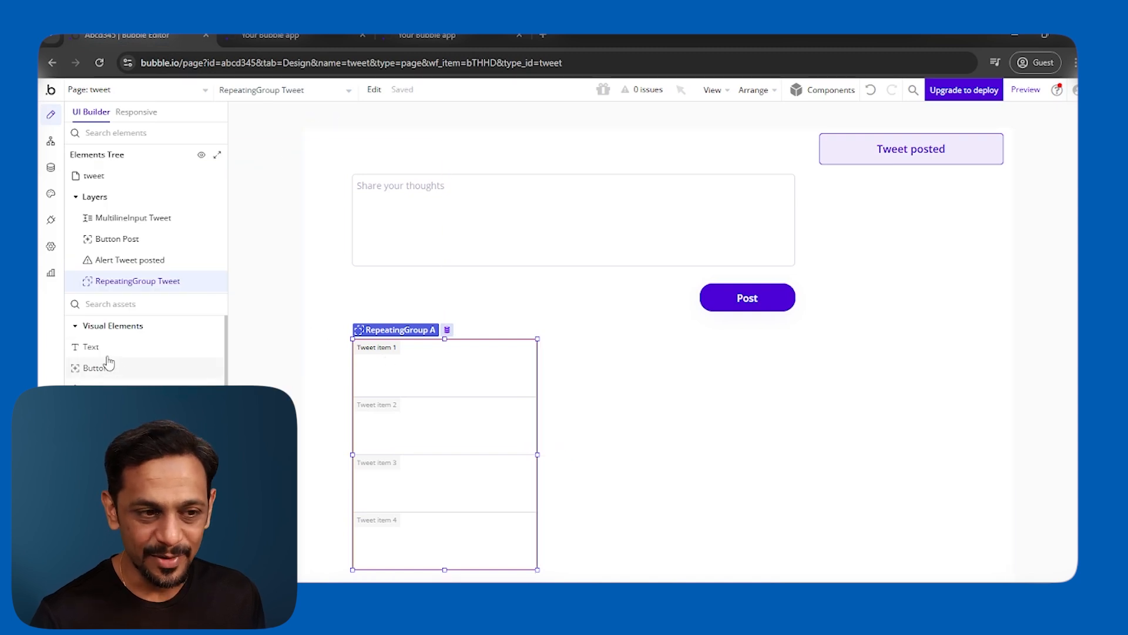
click(278, 355)
drag(105, 353, 383, 370)
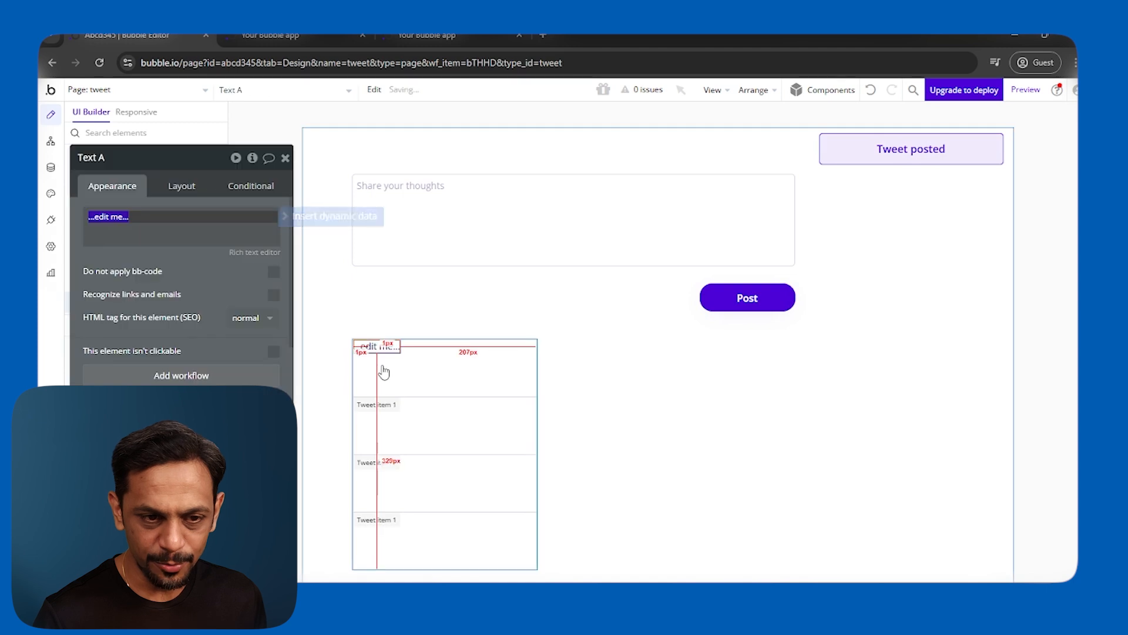
Make the cell text show Current cell's Tweet's Tweet Text.
click(288, 217)
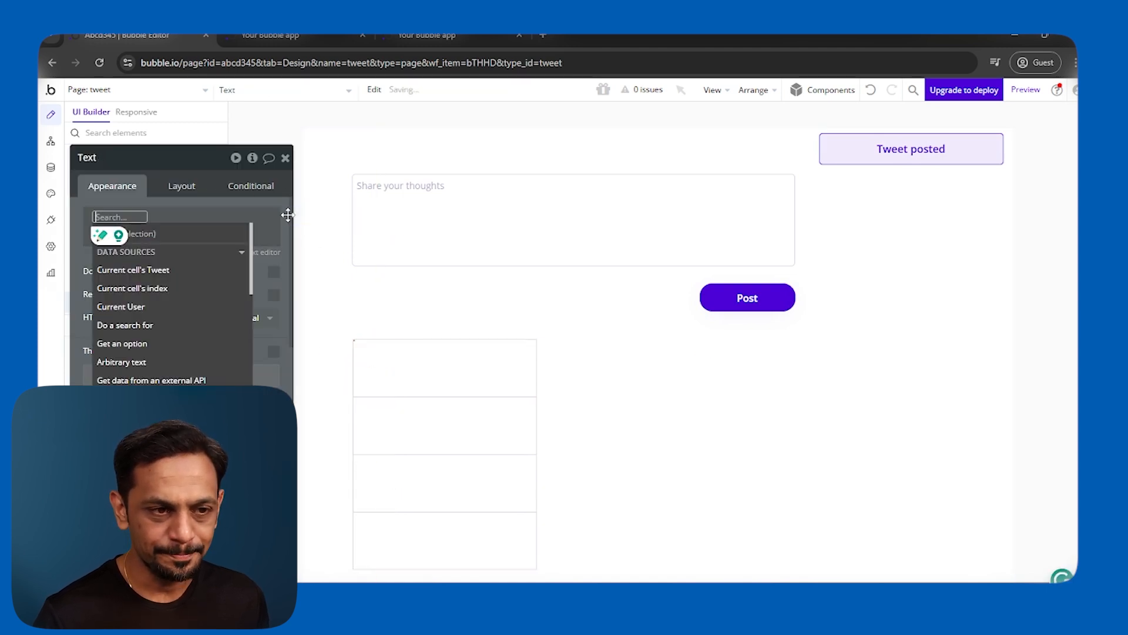
click(143, 272)
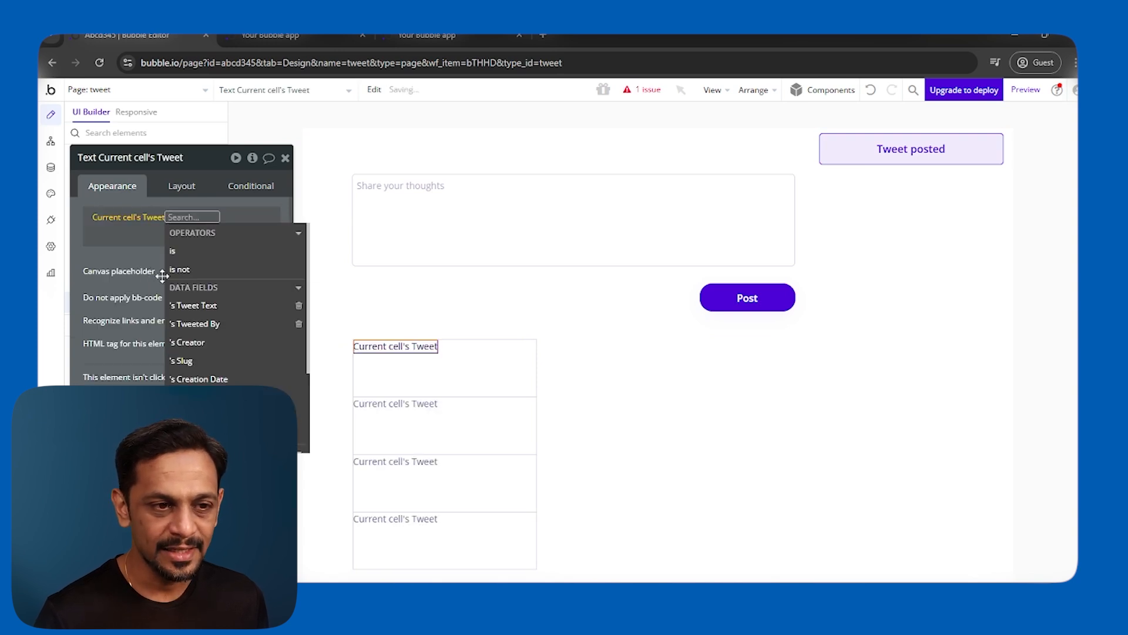
click(211, 306)
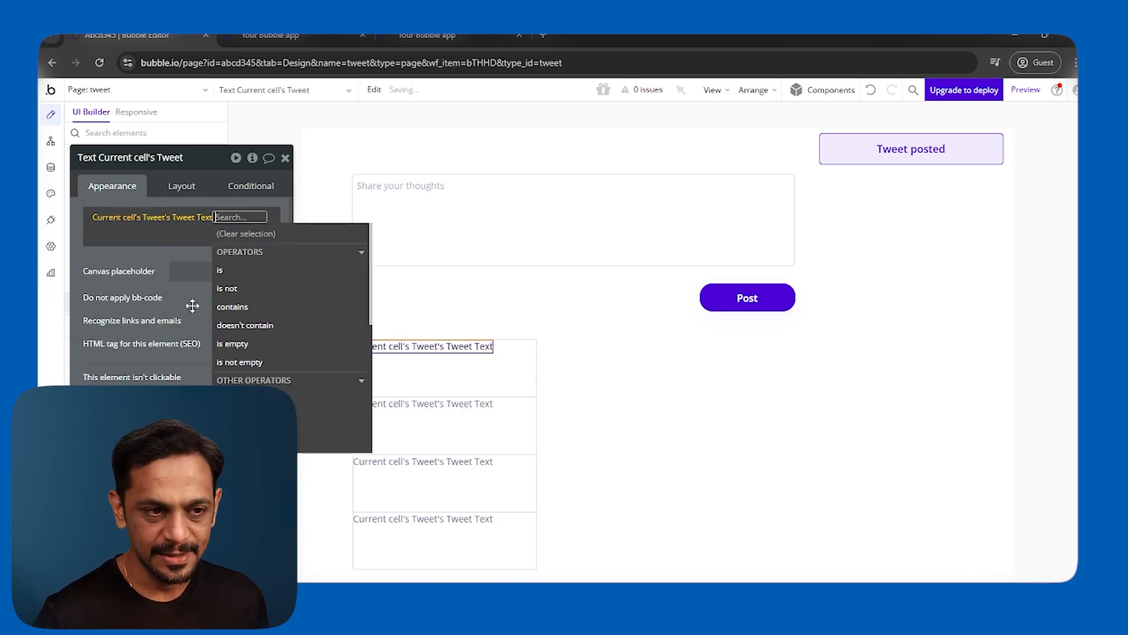
click(235, 234)
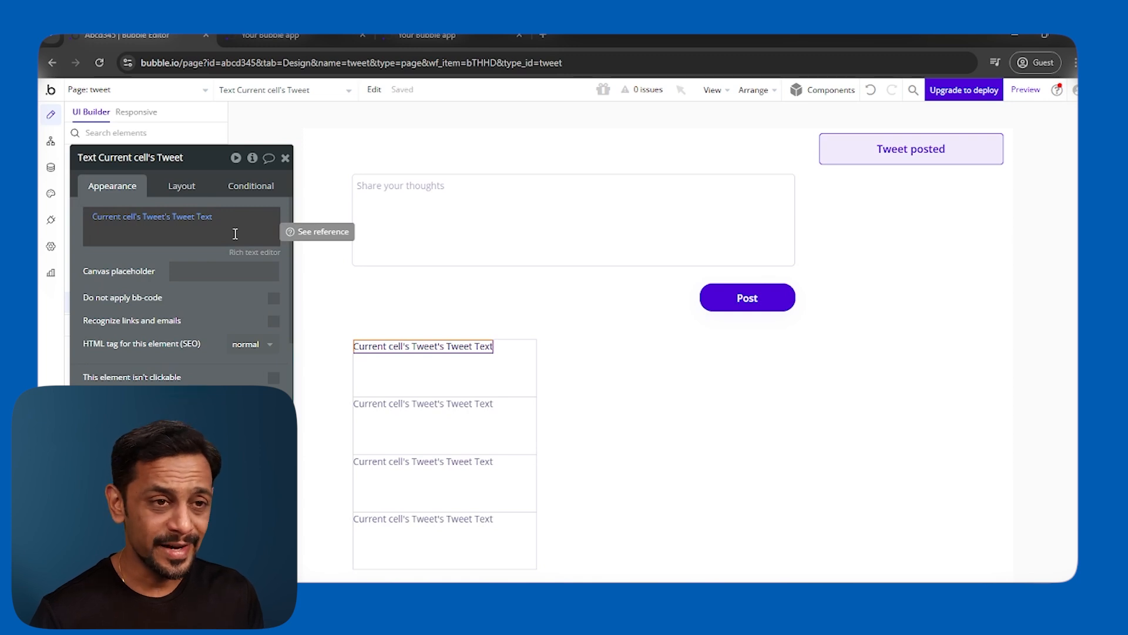
Check the preview listing the saved tweets, then return to the Bubble editor.
click(249, 38)
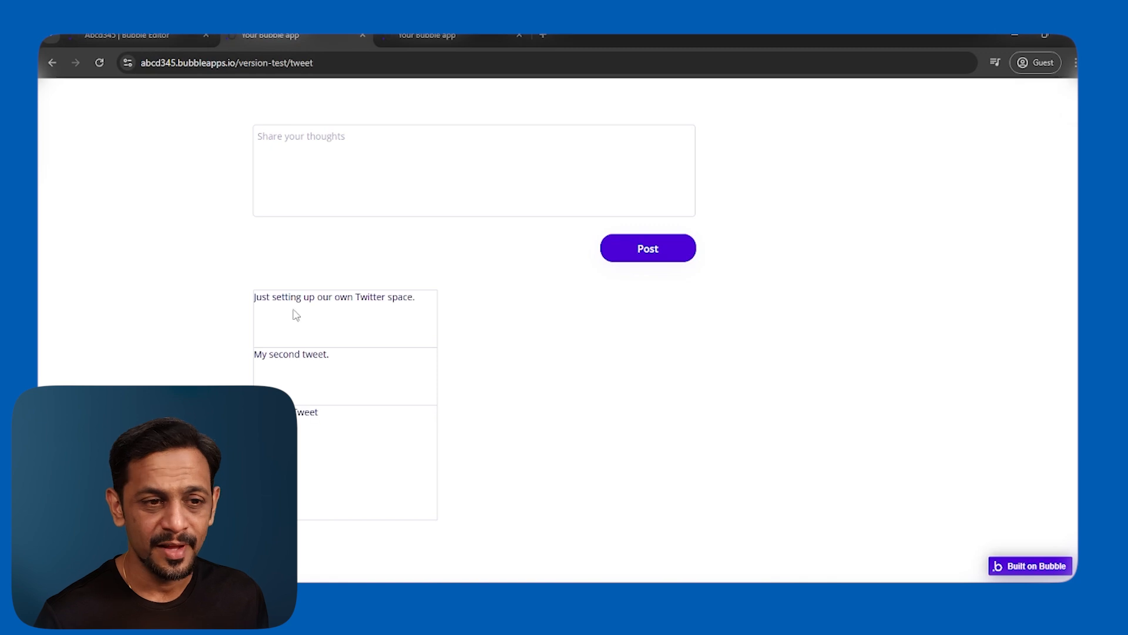
click(164, 35)
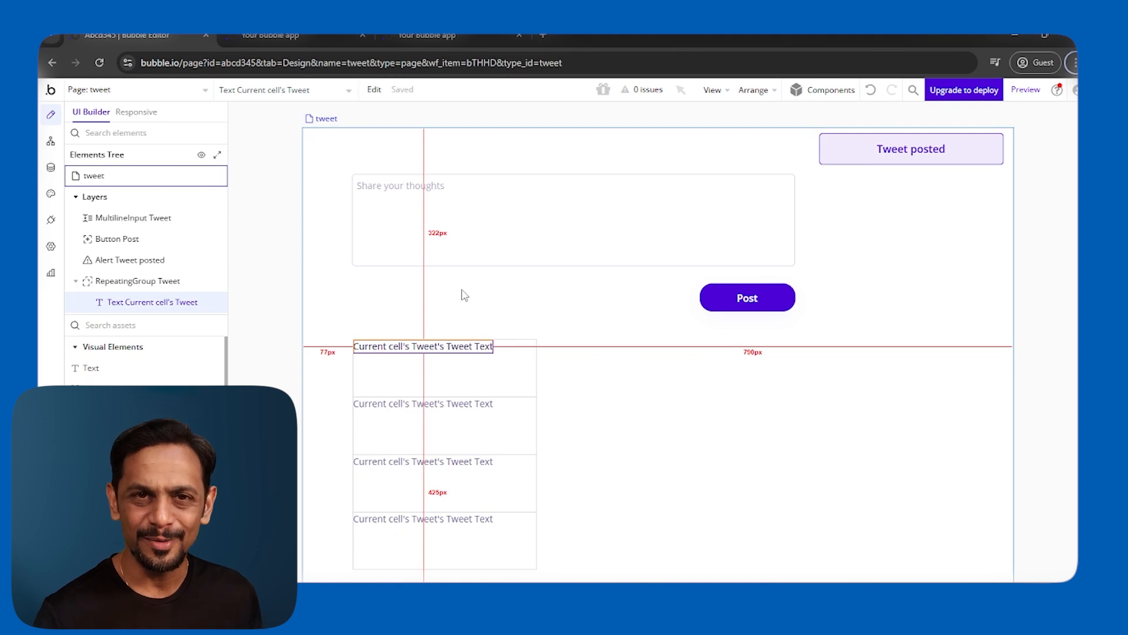
key(alt+Tab)
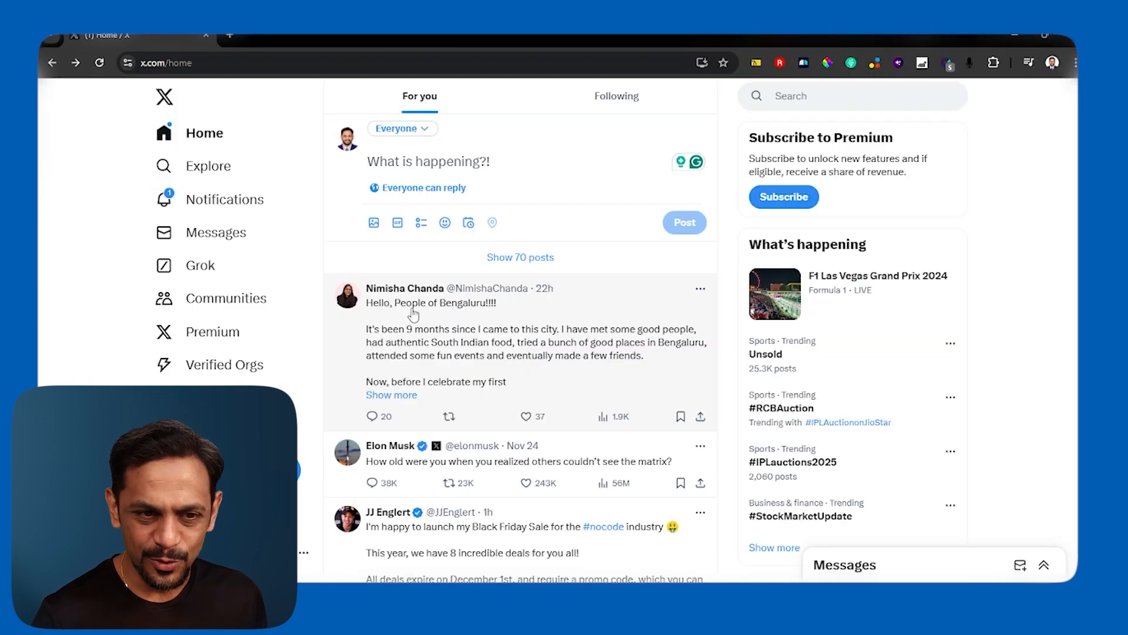
key(alt+Tab)
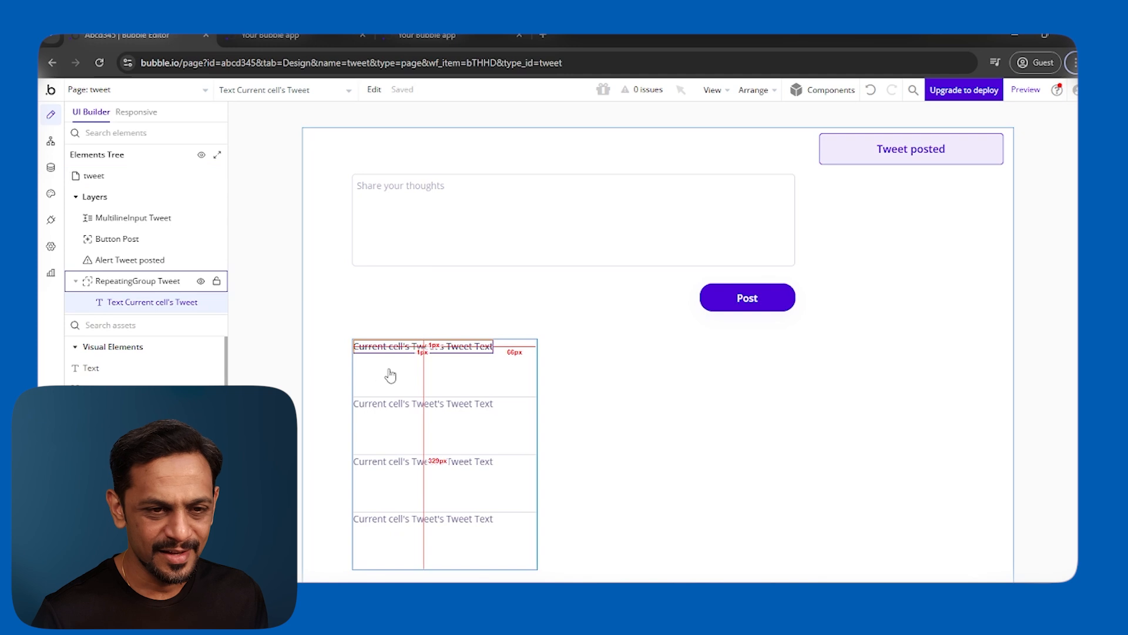
Widen the repeating group to about 672px and duplicate the cell text below itself.
double_click(482, 379)
drag(537, 454, 797, 462)
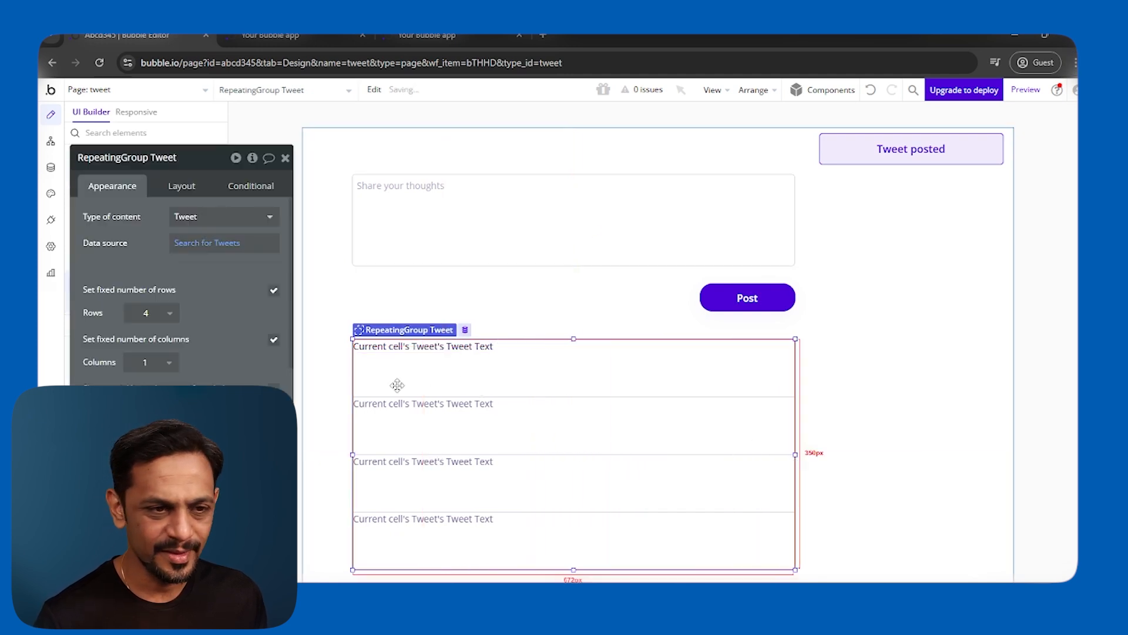
click(411, 348)
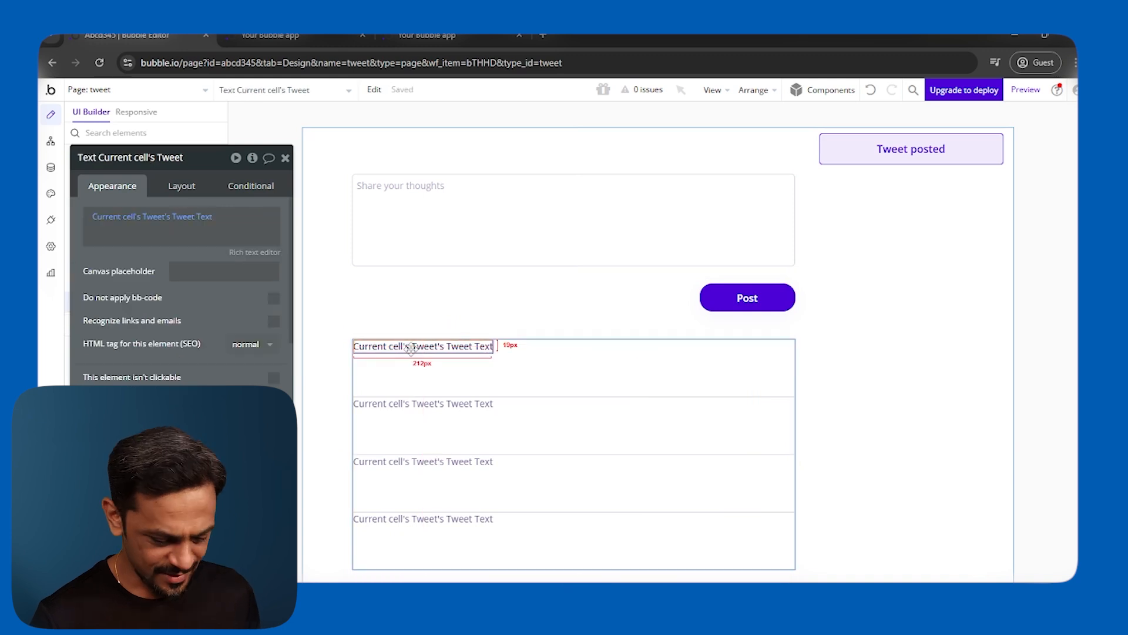
drag(411, 348, 426, 382)
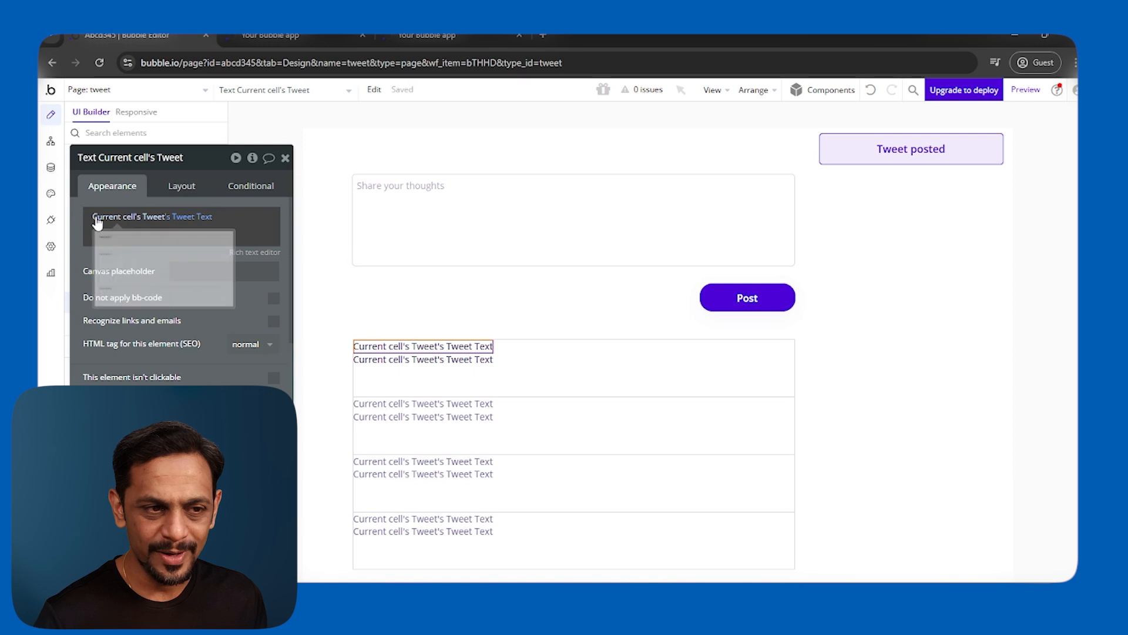
Change the top text to Current cell's Tweet's Tweeted By's Name, then open the live preview.
click(188, 217)
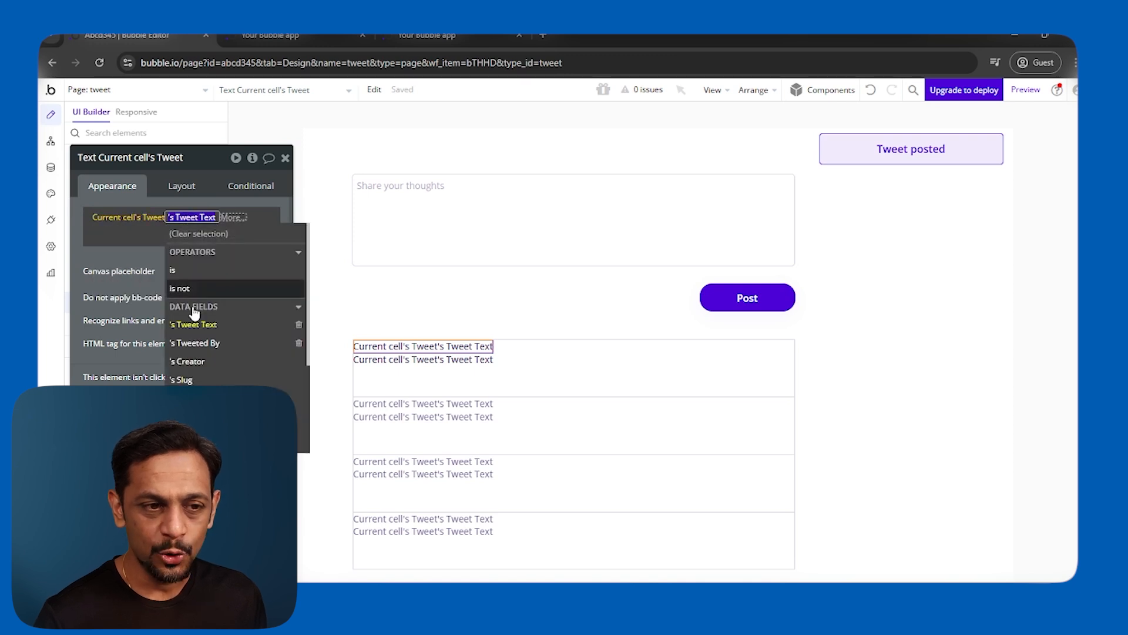
click(197, 344)
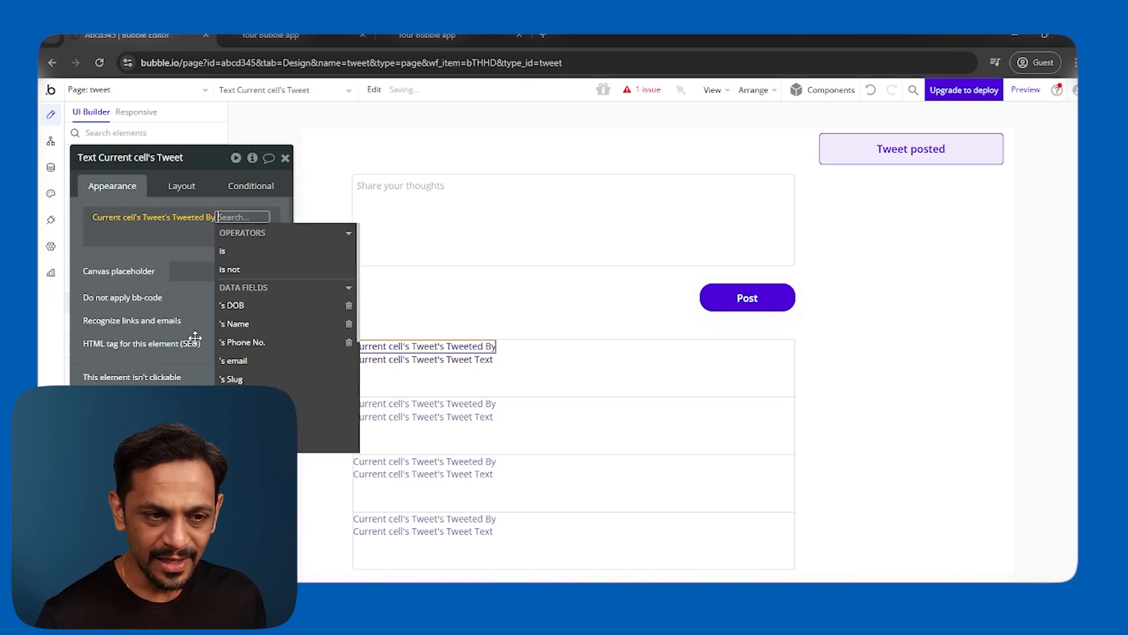
click(236, 325)
click(96, 246)
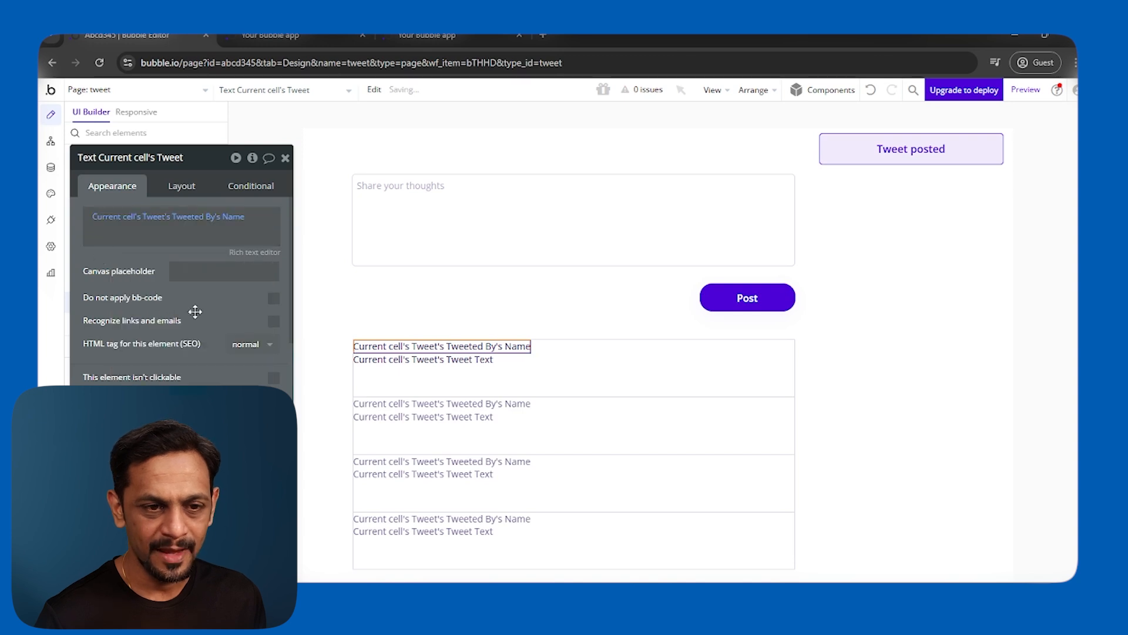
click(406, 364)
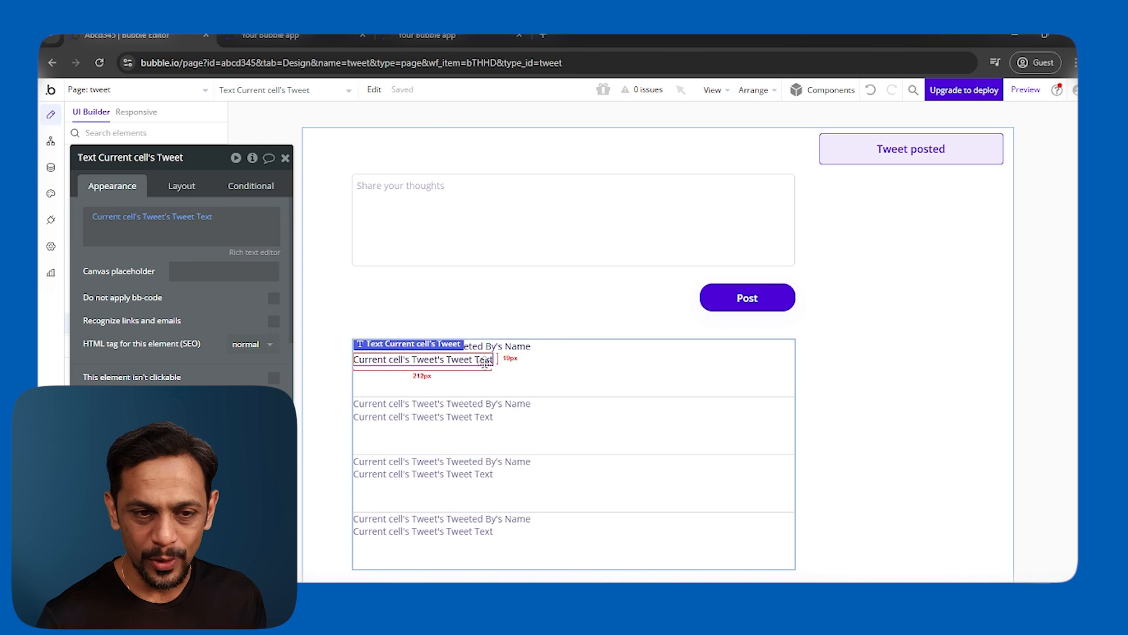
click(279, 36)
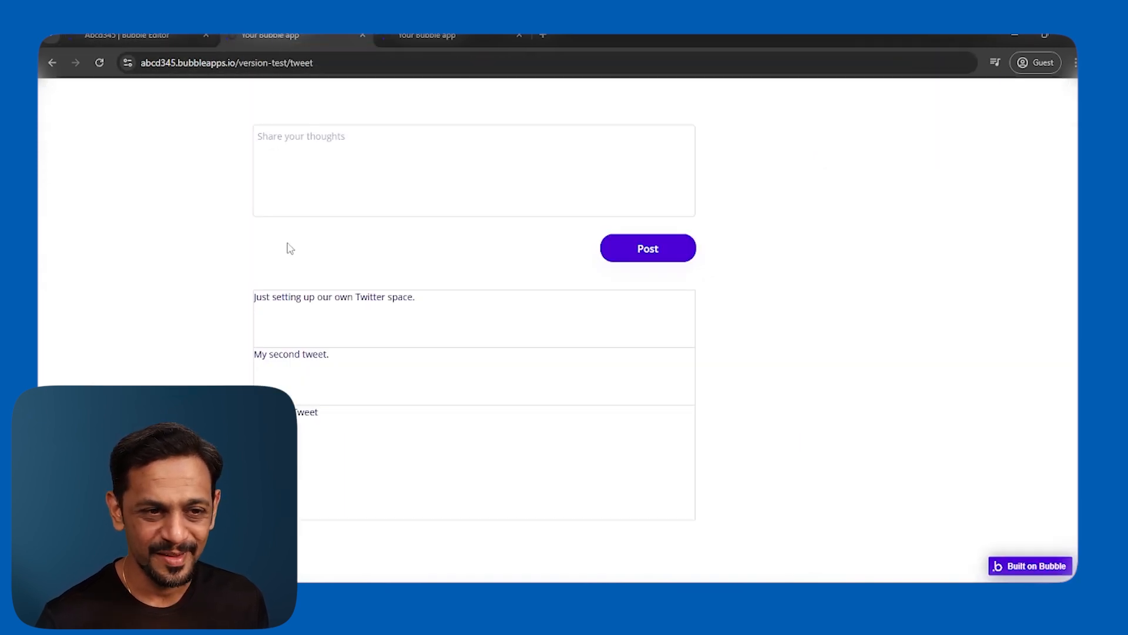
Open Data types and view the User type's DOB, Name and Phone No. fields.
click(175, 39)
drag(128, 257, 284, 265)
click(52, 169)
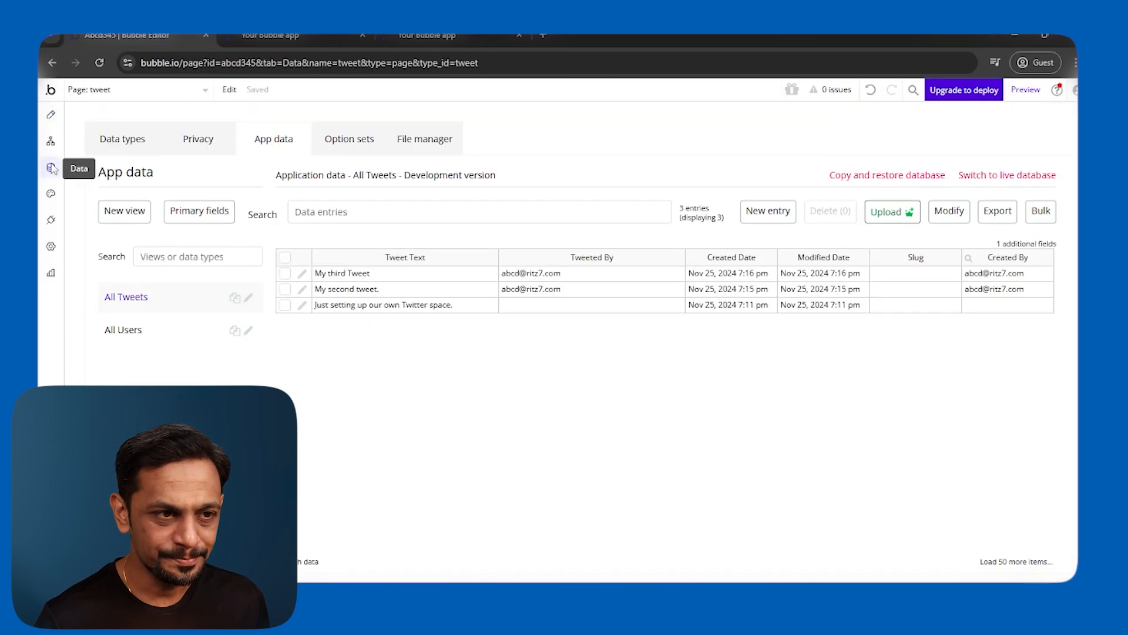
click(121, 141)
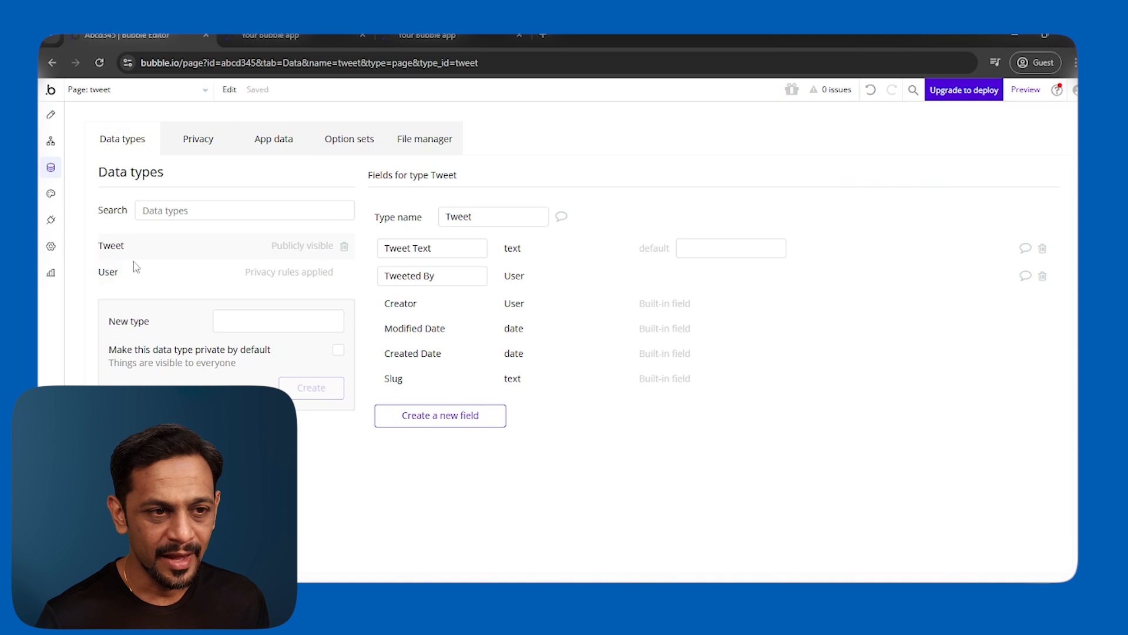
click(138, 276)
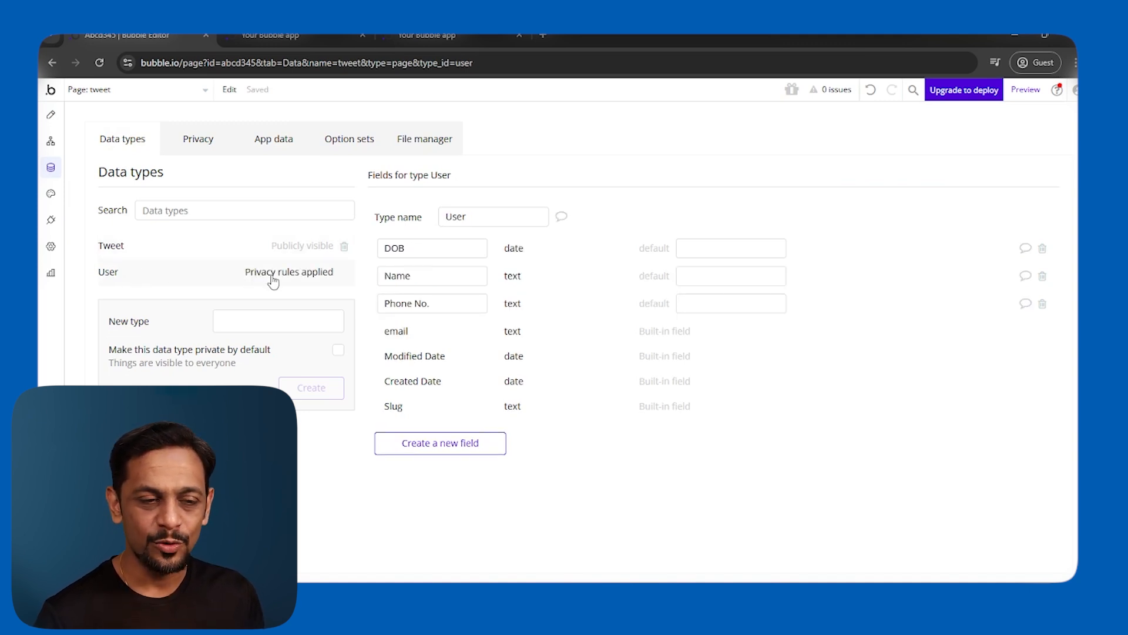
Delete the User type's 'User's own data' privacy rule.
click(305, 280)
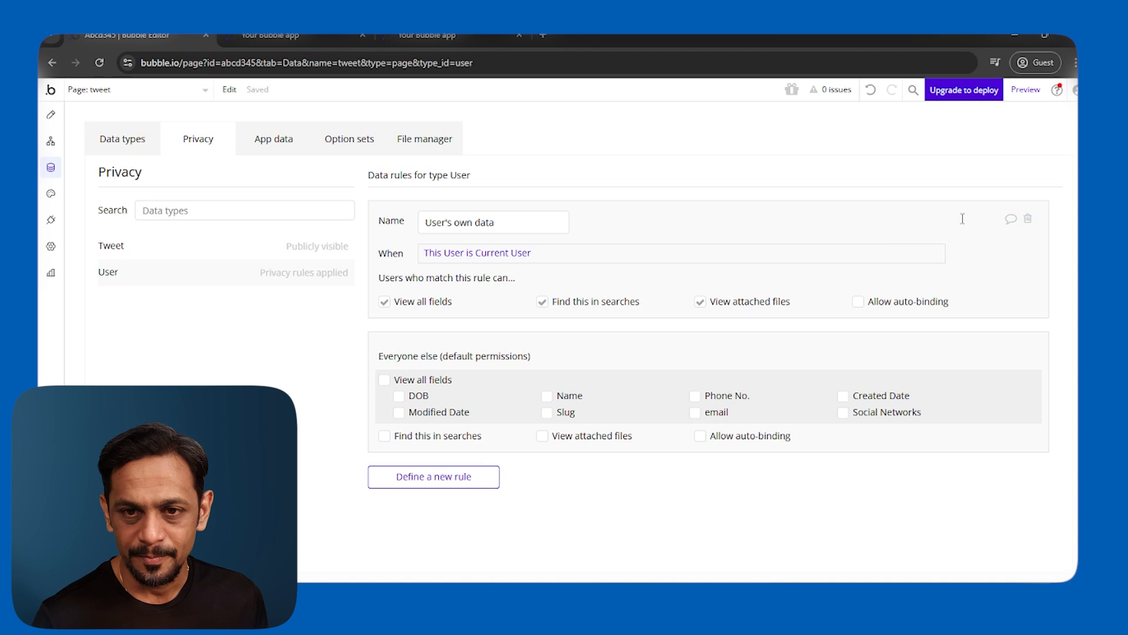
click(1028, 222)
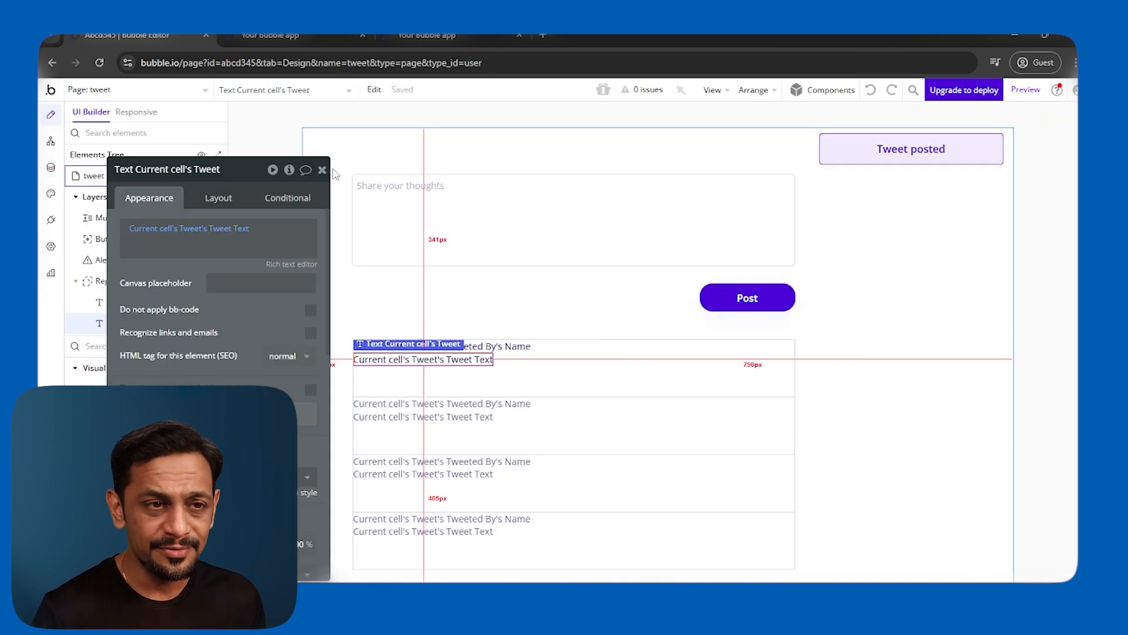
Return to the editor and open the App data table of All Users.
click(299, 37)
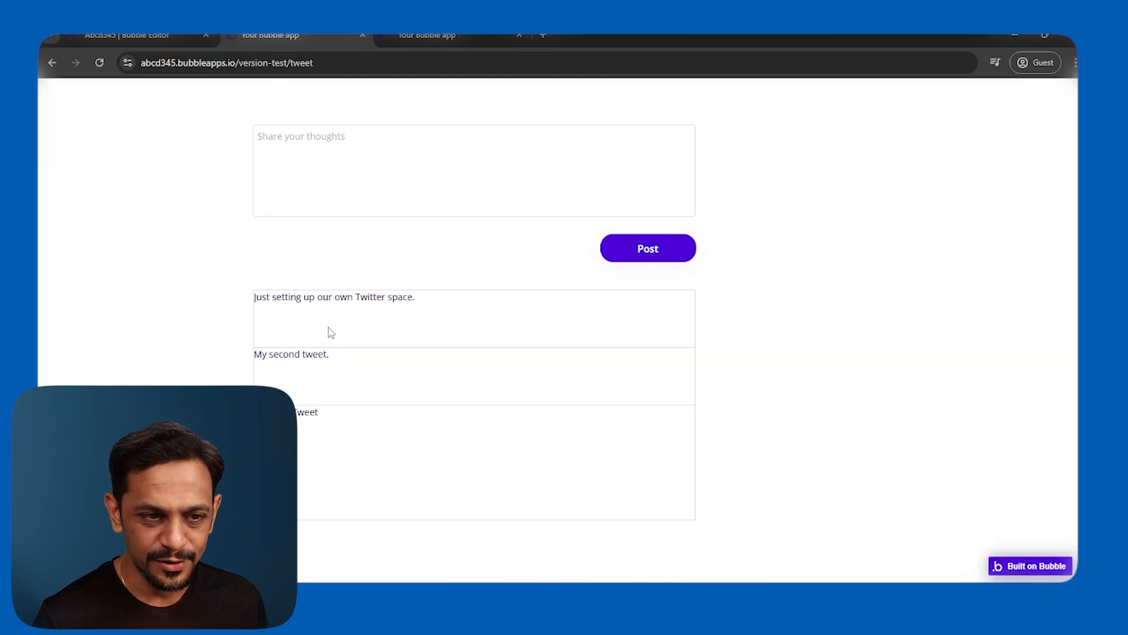
click(137, 34)
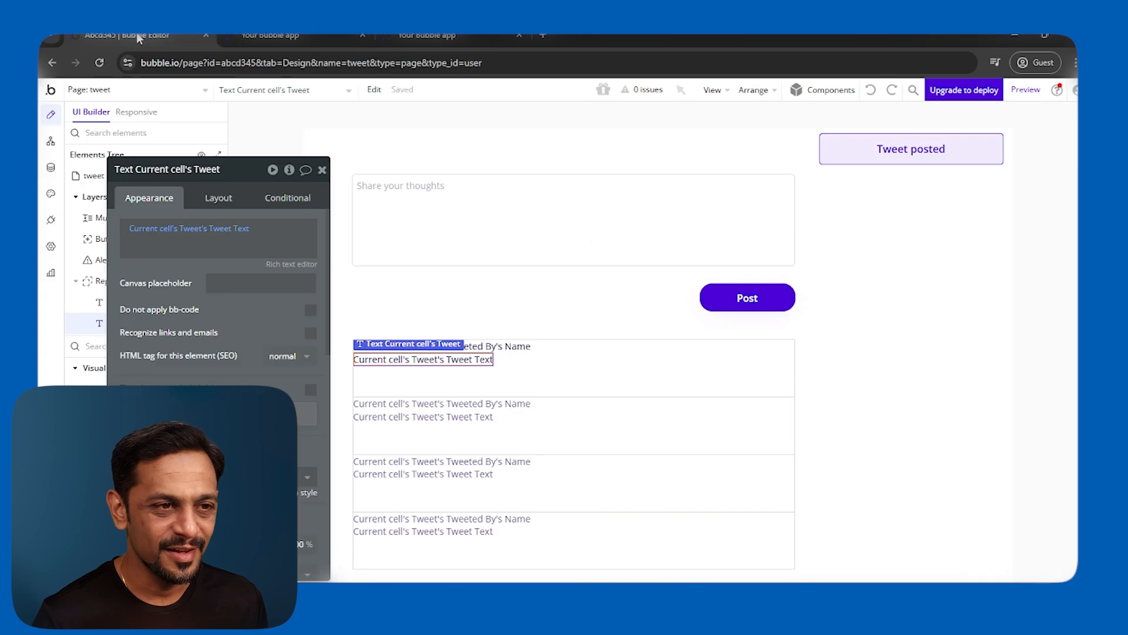
click(52, 169)
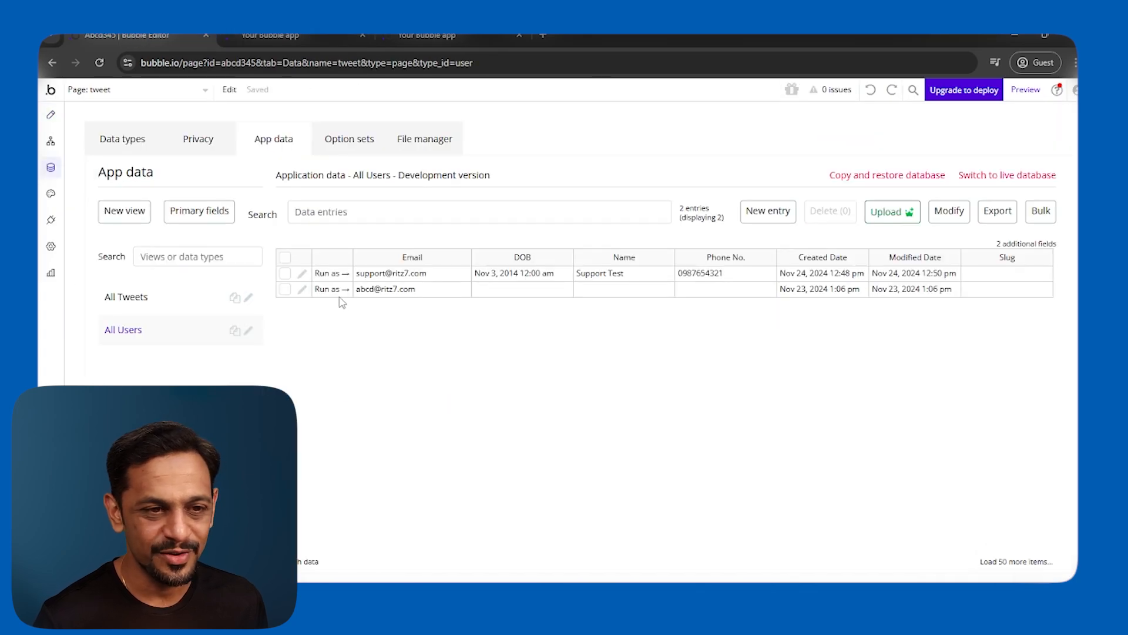
Fill in the second user's name, phone number and date of birth, save, and view the live page.
click(302, 292)
click(456, 178)
click(749, 182)
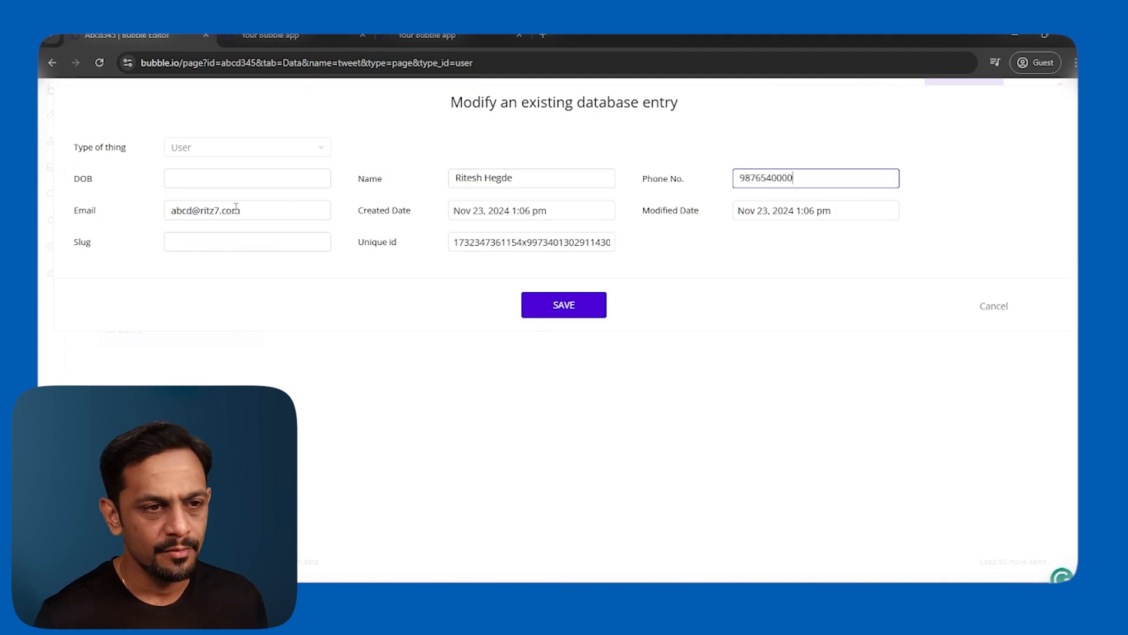
click(228, 182)
text(12/12/20121200am)
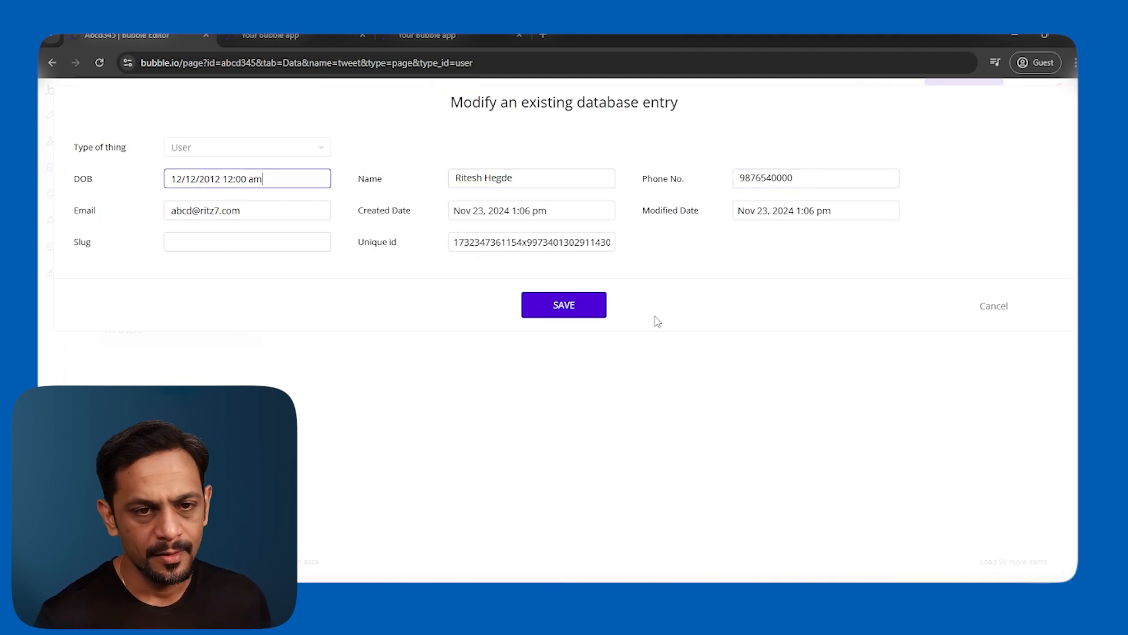
click(564, 305)
click(559, 250)
click(305, 36)
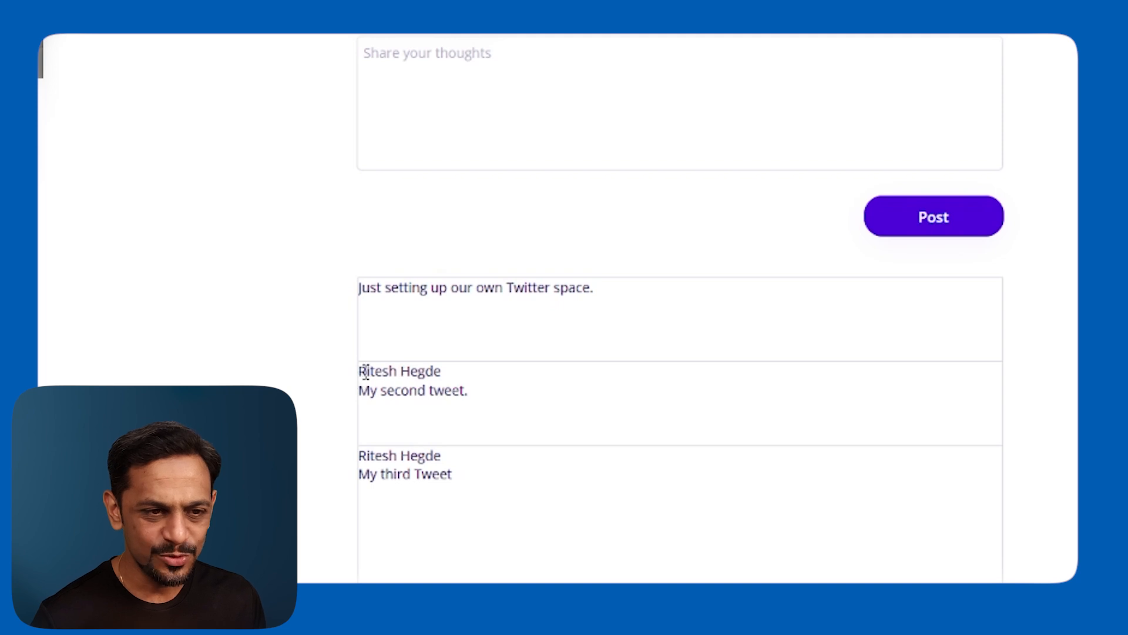
Inspect the live page's tweets with author names, then reopen the editor's Data types view.
drag(365, 371, 461, 392)
drag(360, 456, 473, 497)
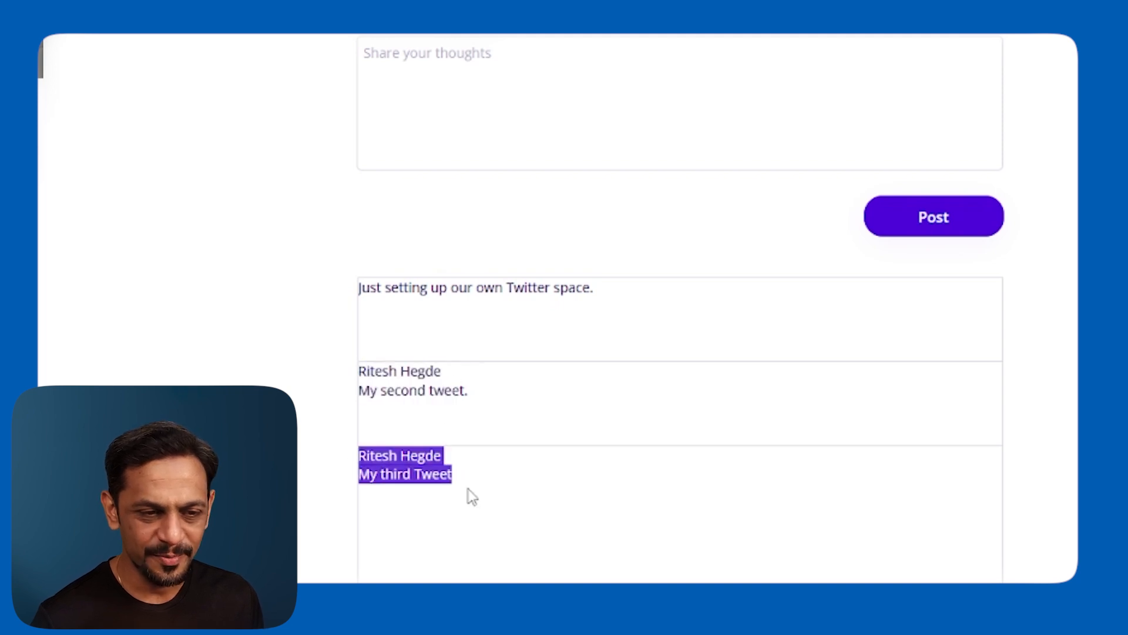
click(452, 285)
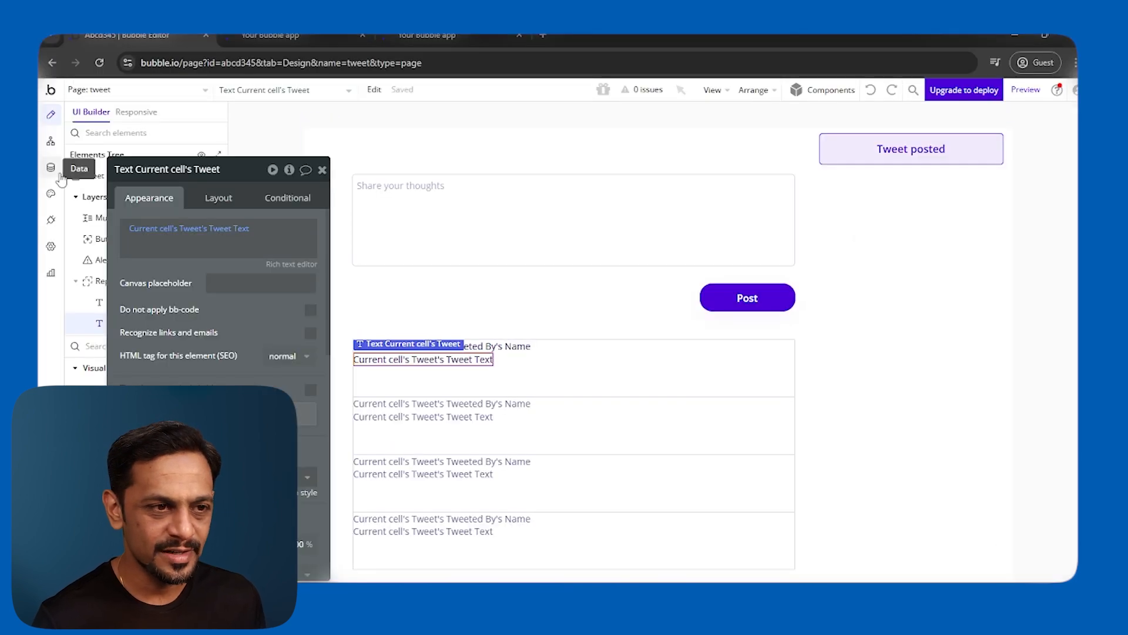
click(251, 36)
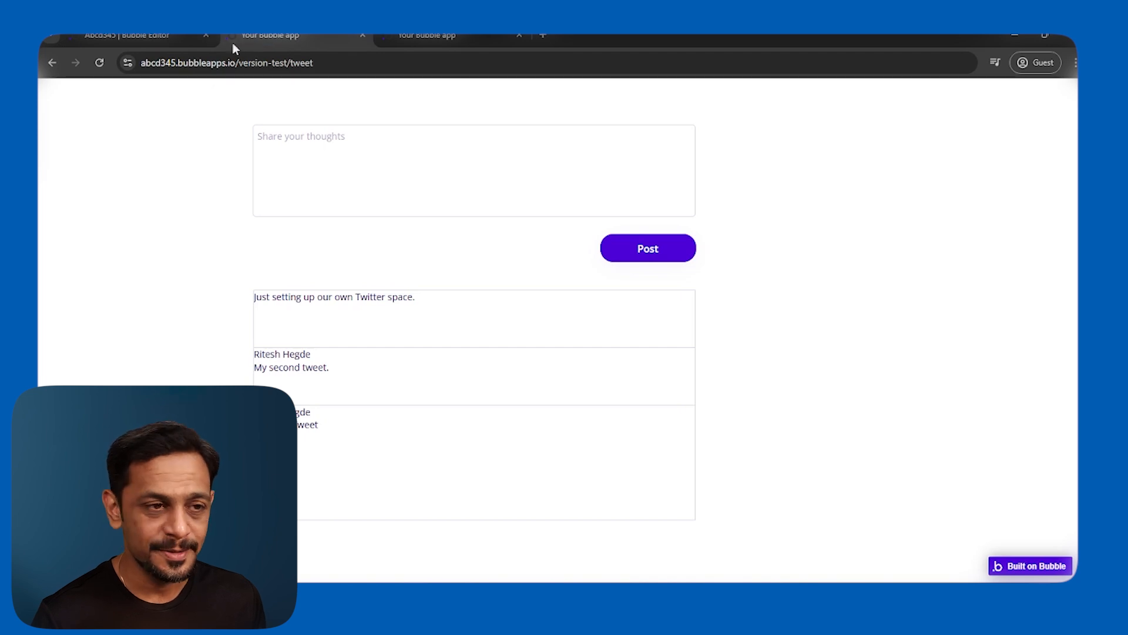
click(118, 34)
click(50, 168)
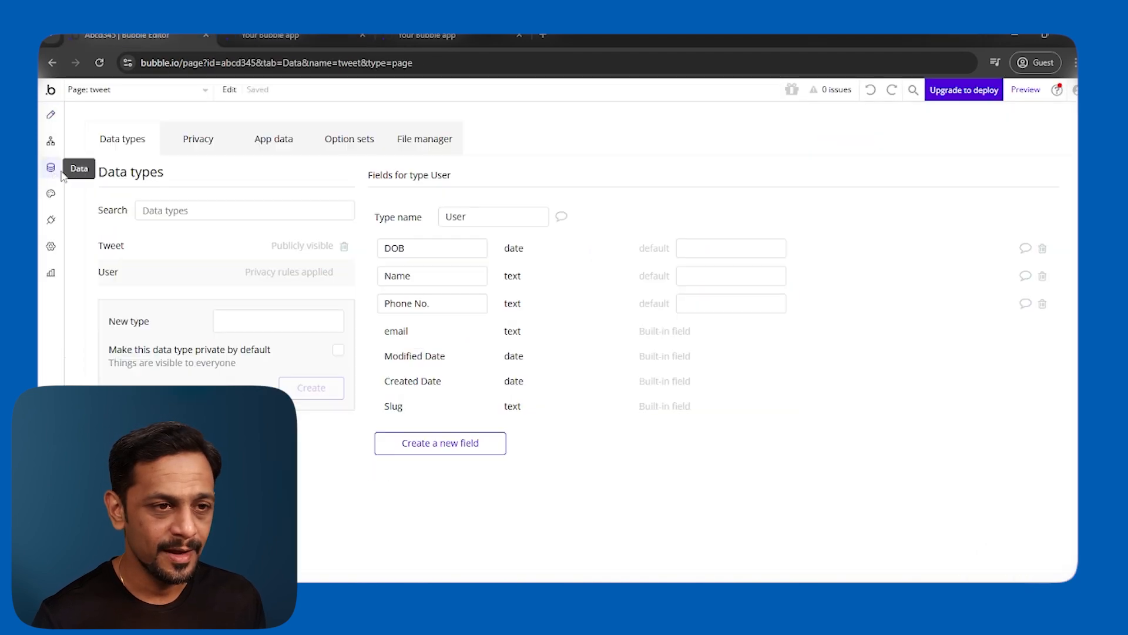
In App data's All Tweets list, find the tweet whose Tweeted By field is empty.
click(261, 141)
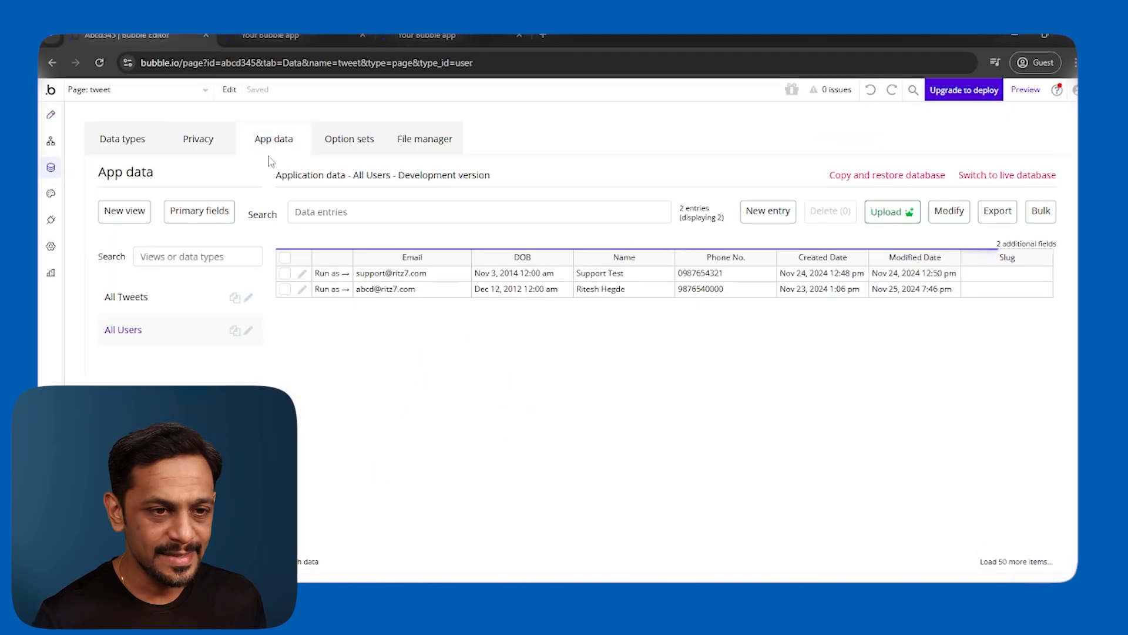
click(142, 301)
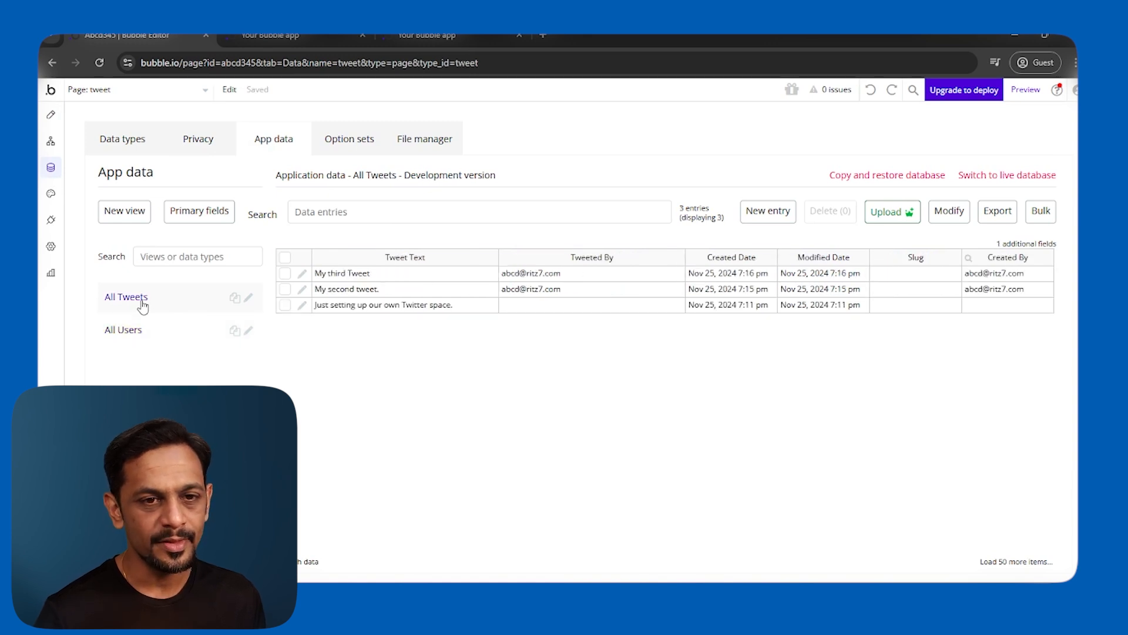
click(348, 308)
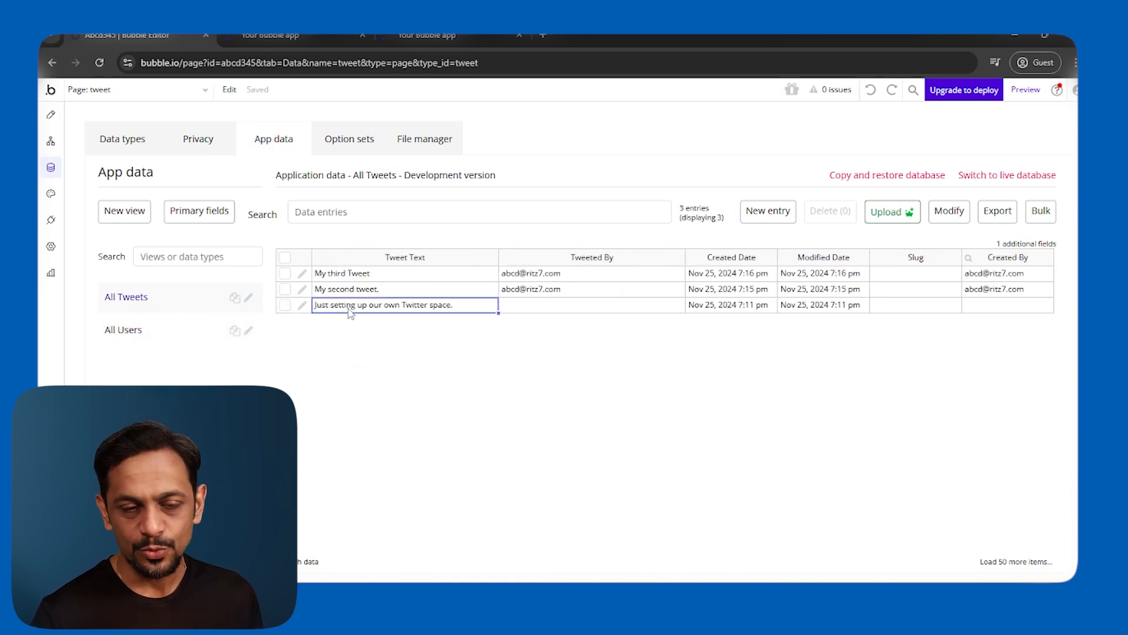
click(581, 308)
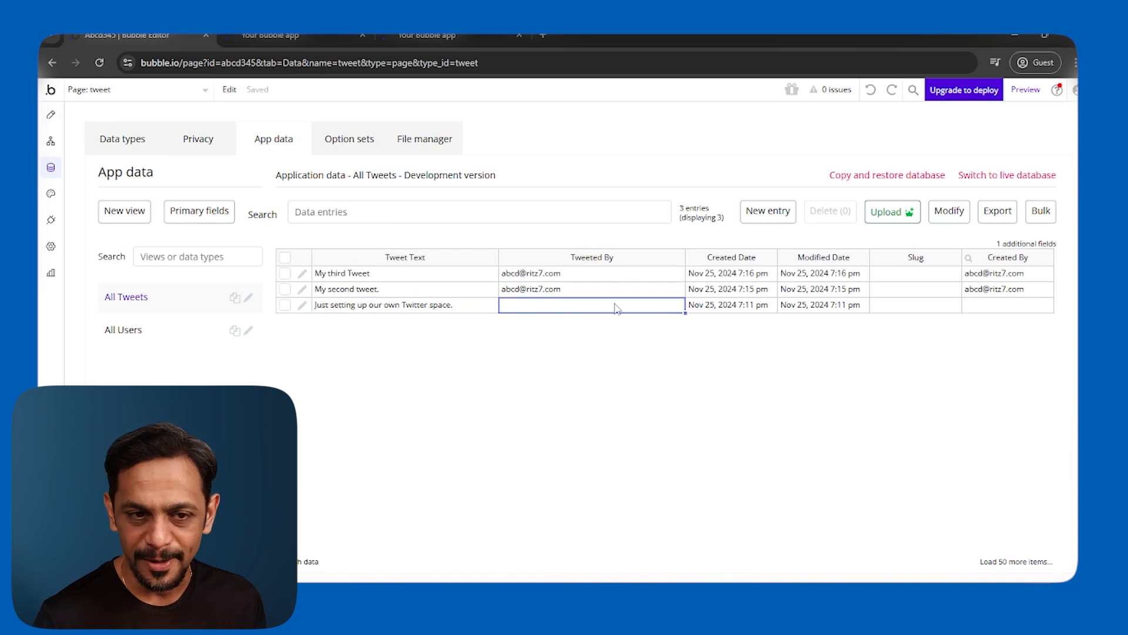
Set that tweet's Tweeted By to the support user account and save it.
click(302, 305)
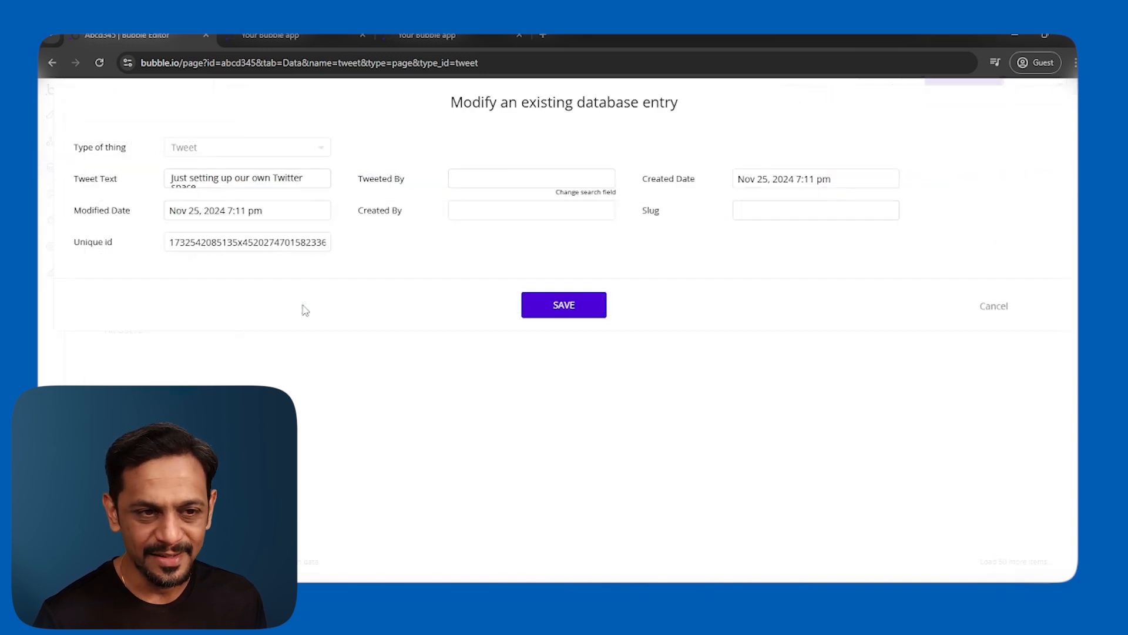
click(516, 187)
text(supp)
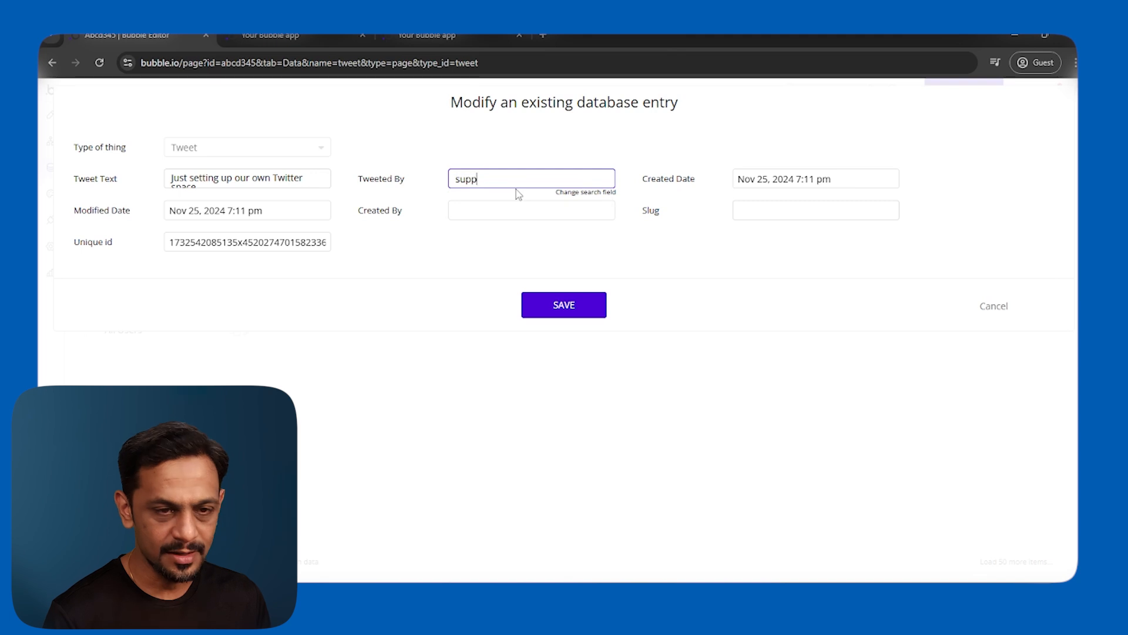
text(ort)
click(505, 203)
click(536, 309)
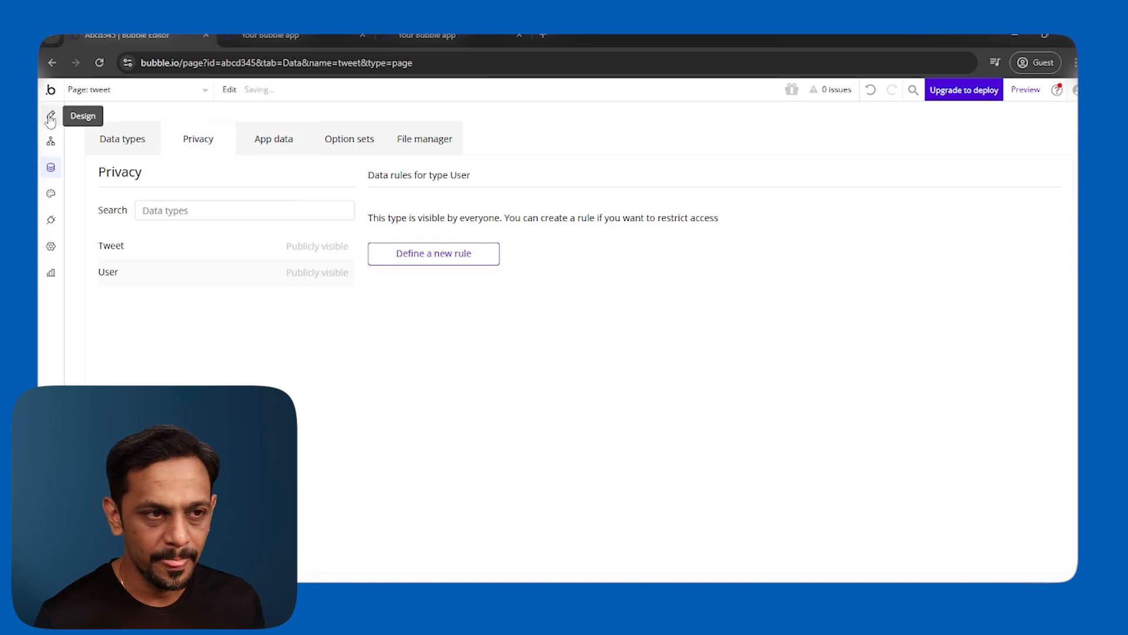
Reload the live tweet page and confirm the first tweet now shows its author's name above it.
click(50, 118)
click(274, 36)
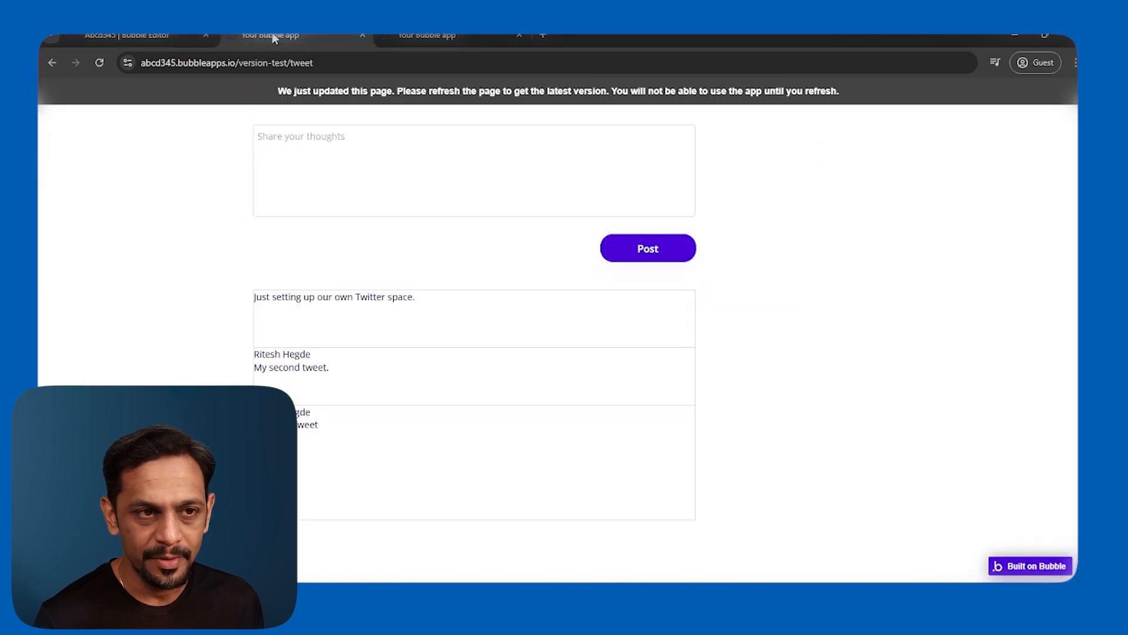
key(F5)
drag(256, 298, 311, 413)
click(278, 389)
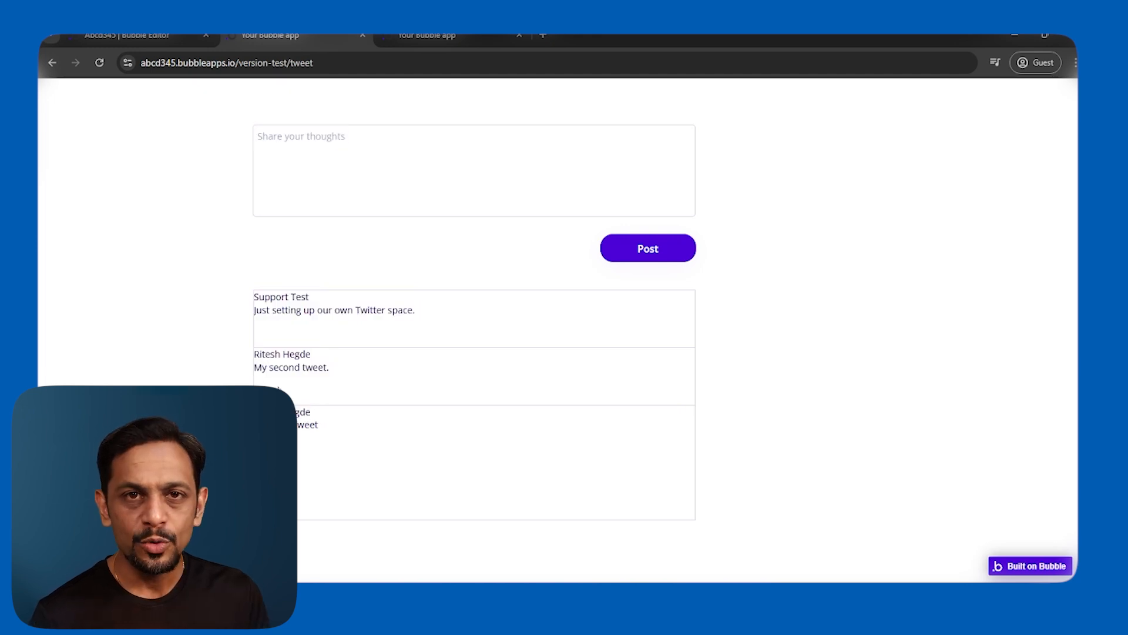